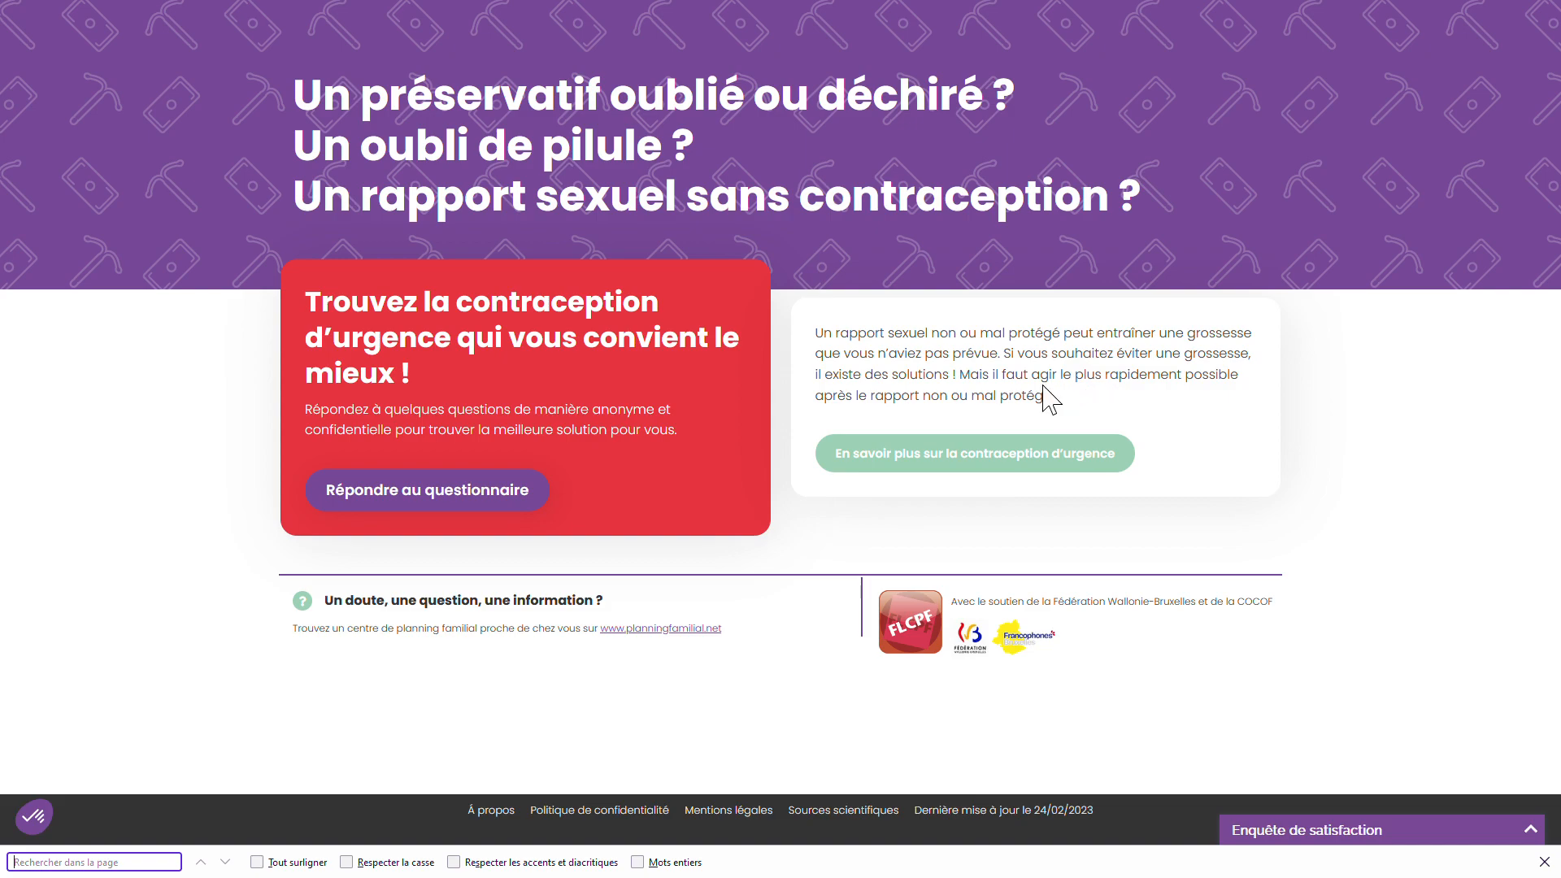
Consult the additional information on emergency contraception and start the questionnaire
left_click(995, 465)
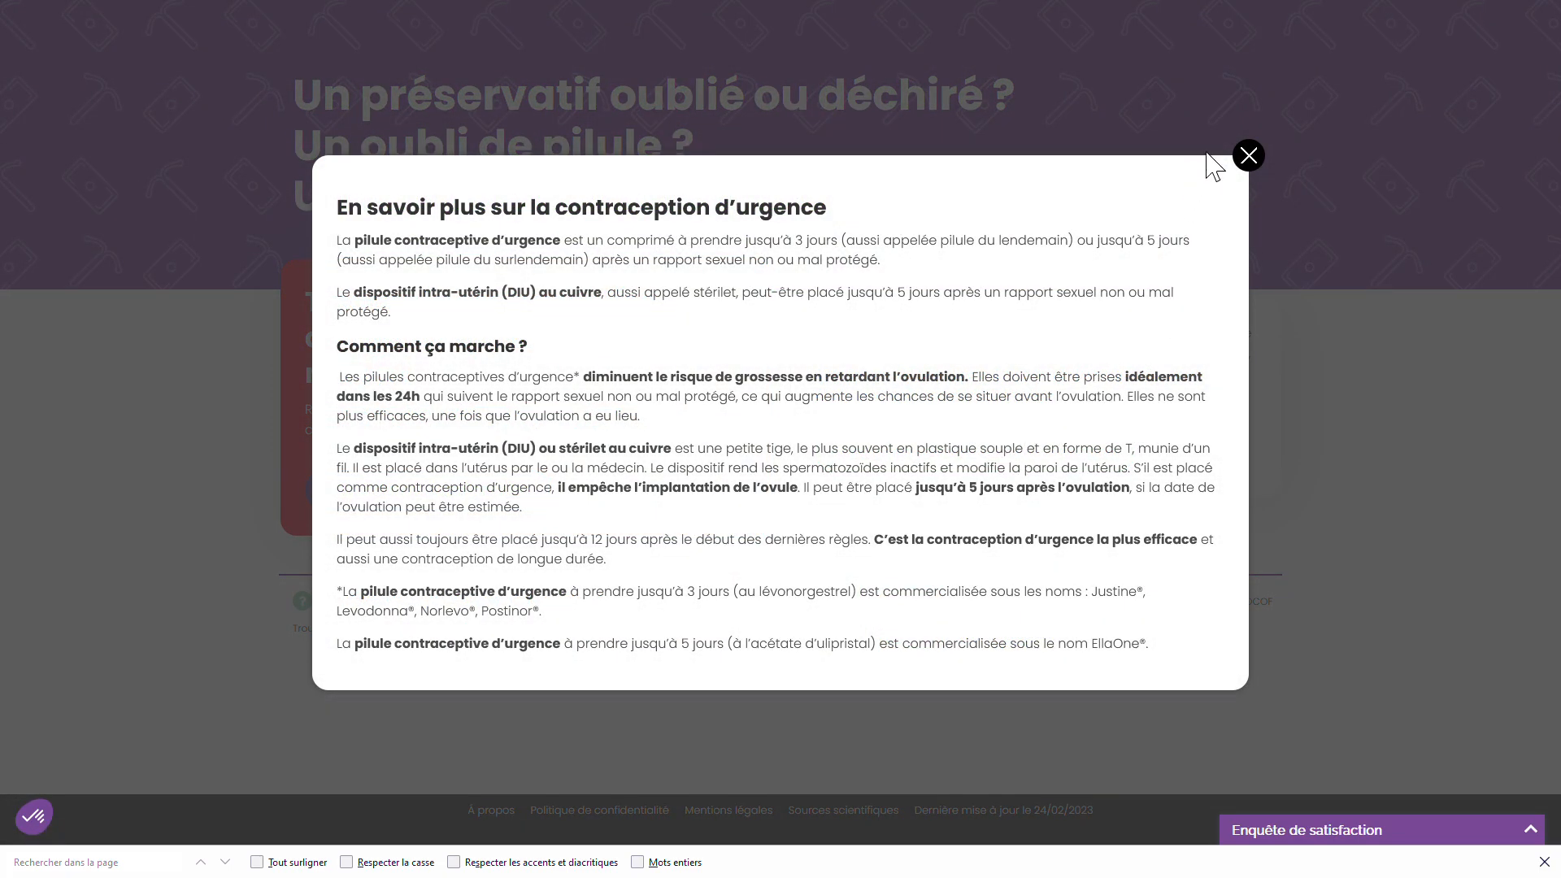
left_click(1256, 163)
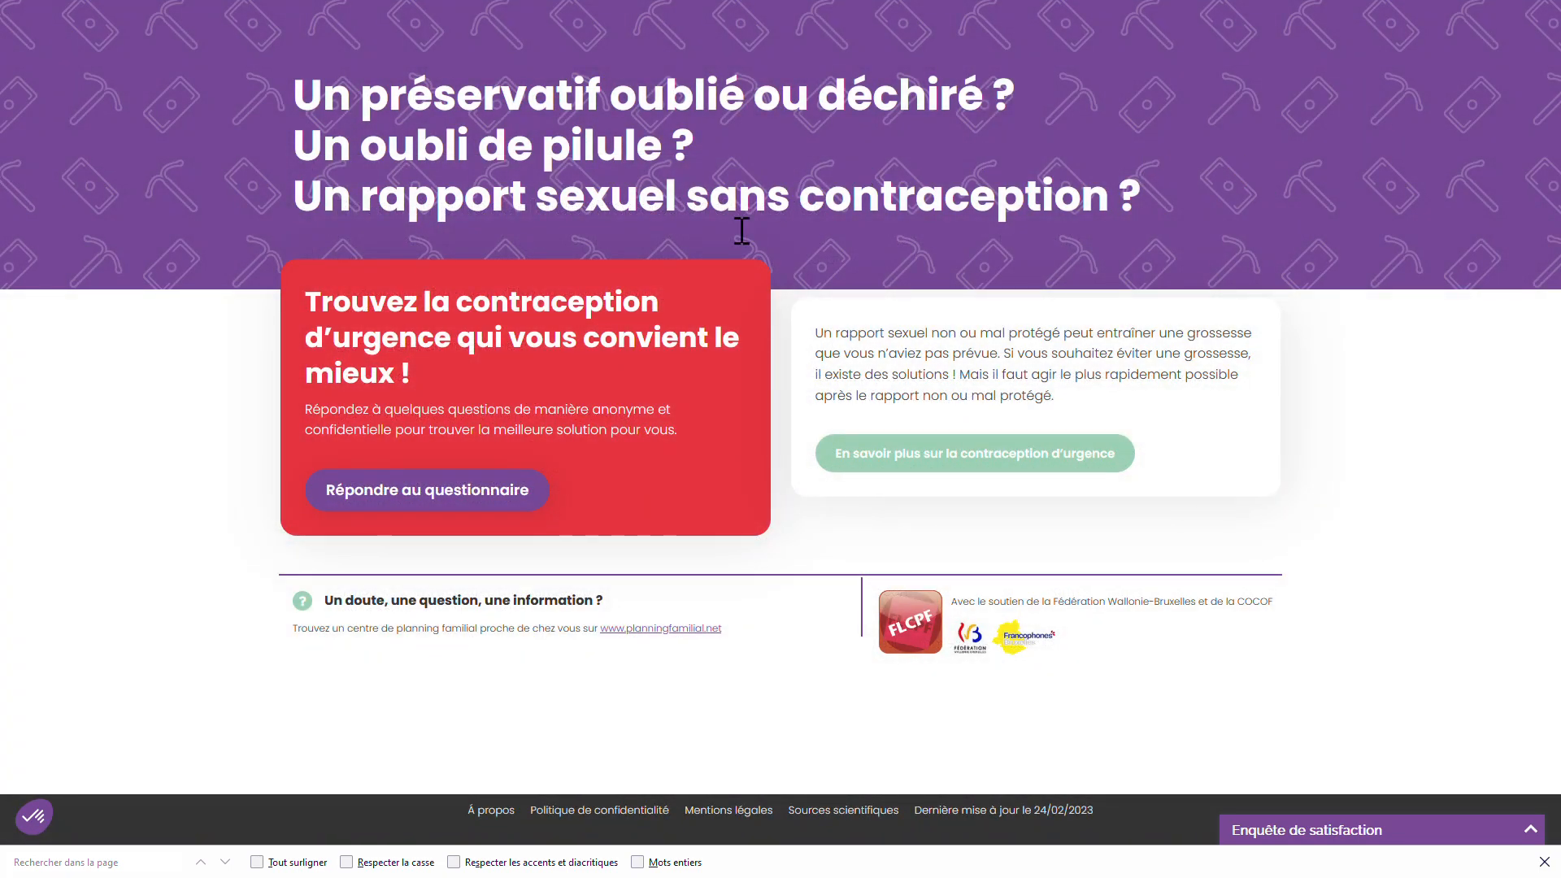
left_click(465, 504)
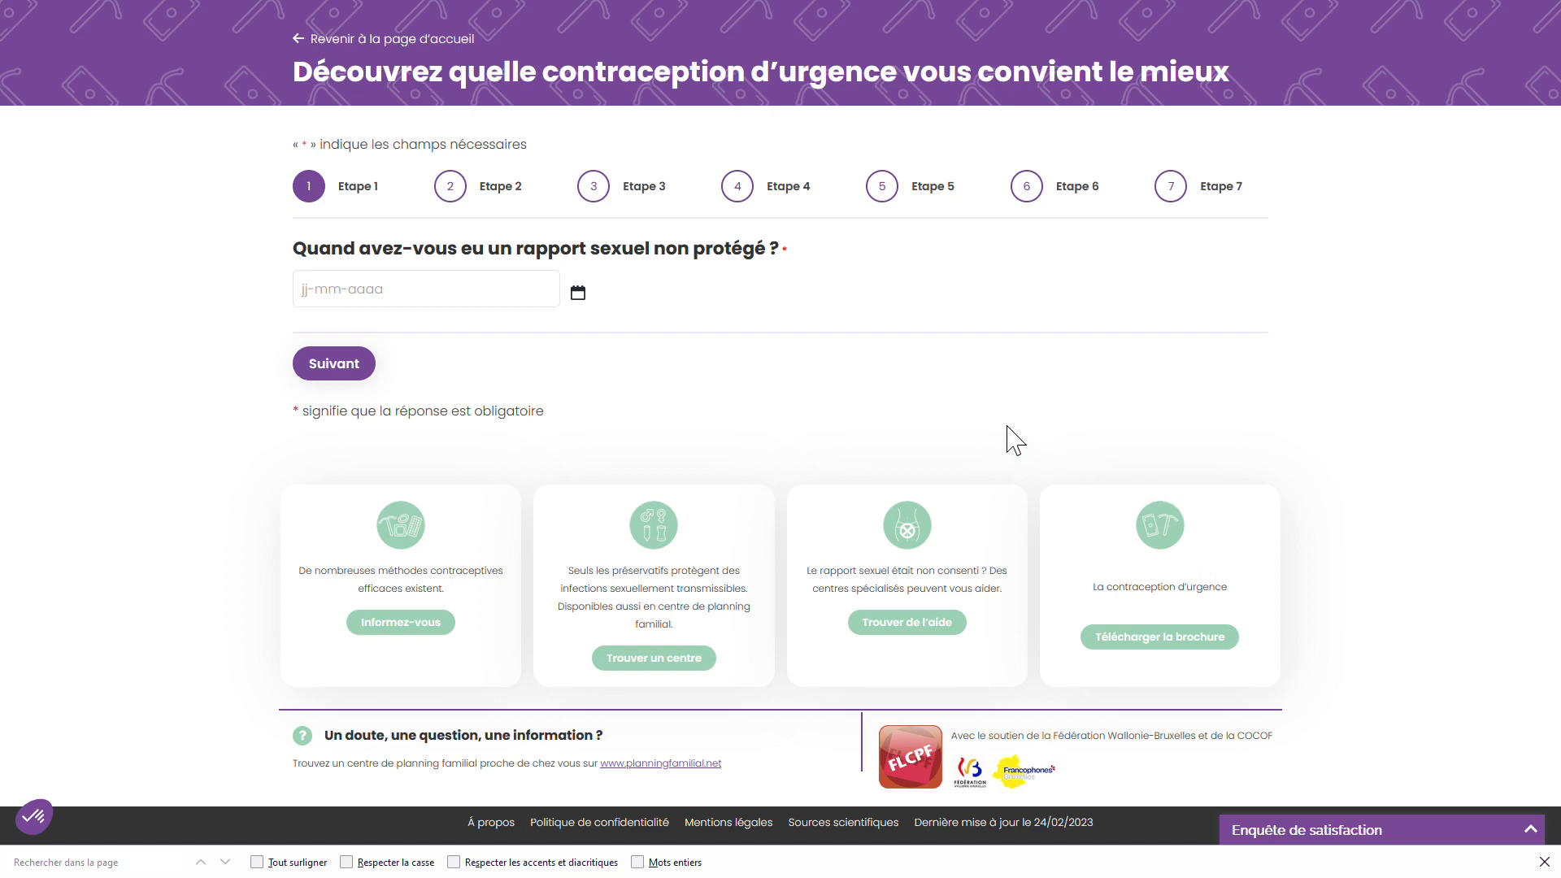
Enter 15-03-2023 as the date of the unprotected intercourse and continue to Etape 2
left_click(376, 305)
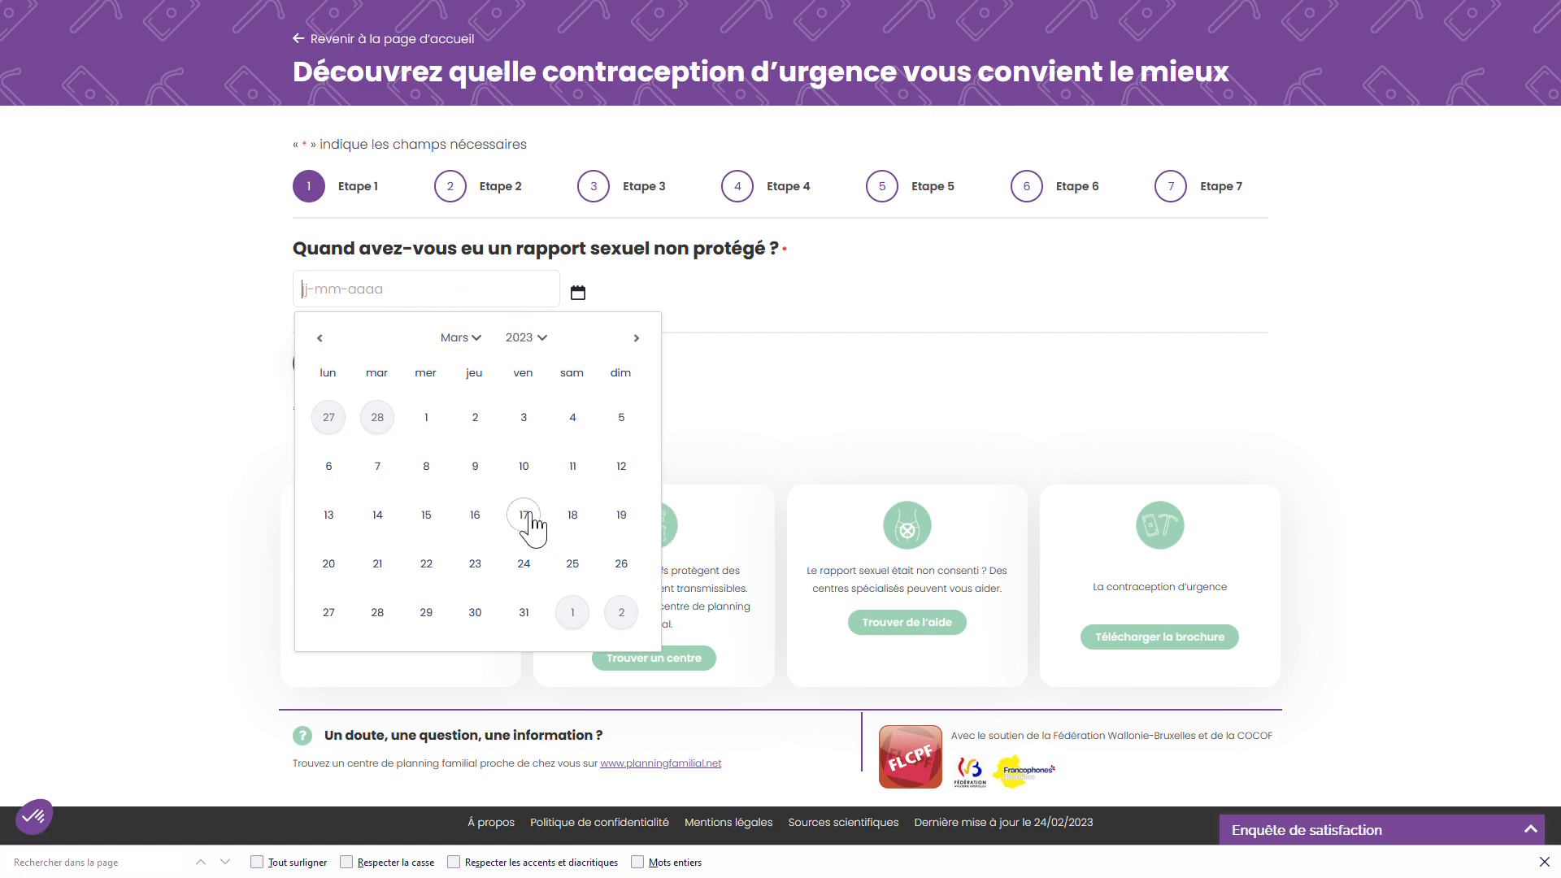
left_click(428, 519)
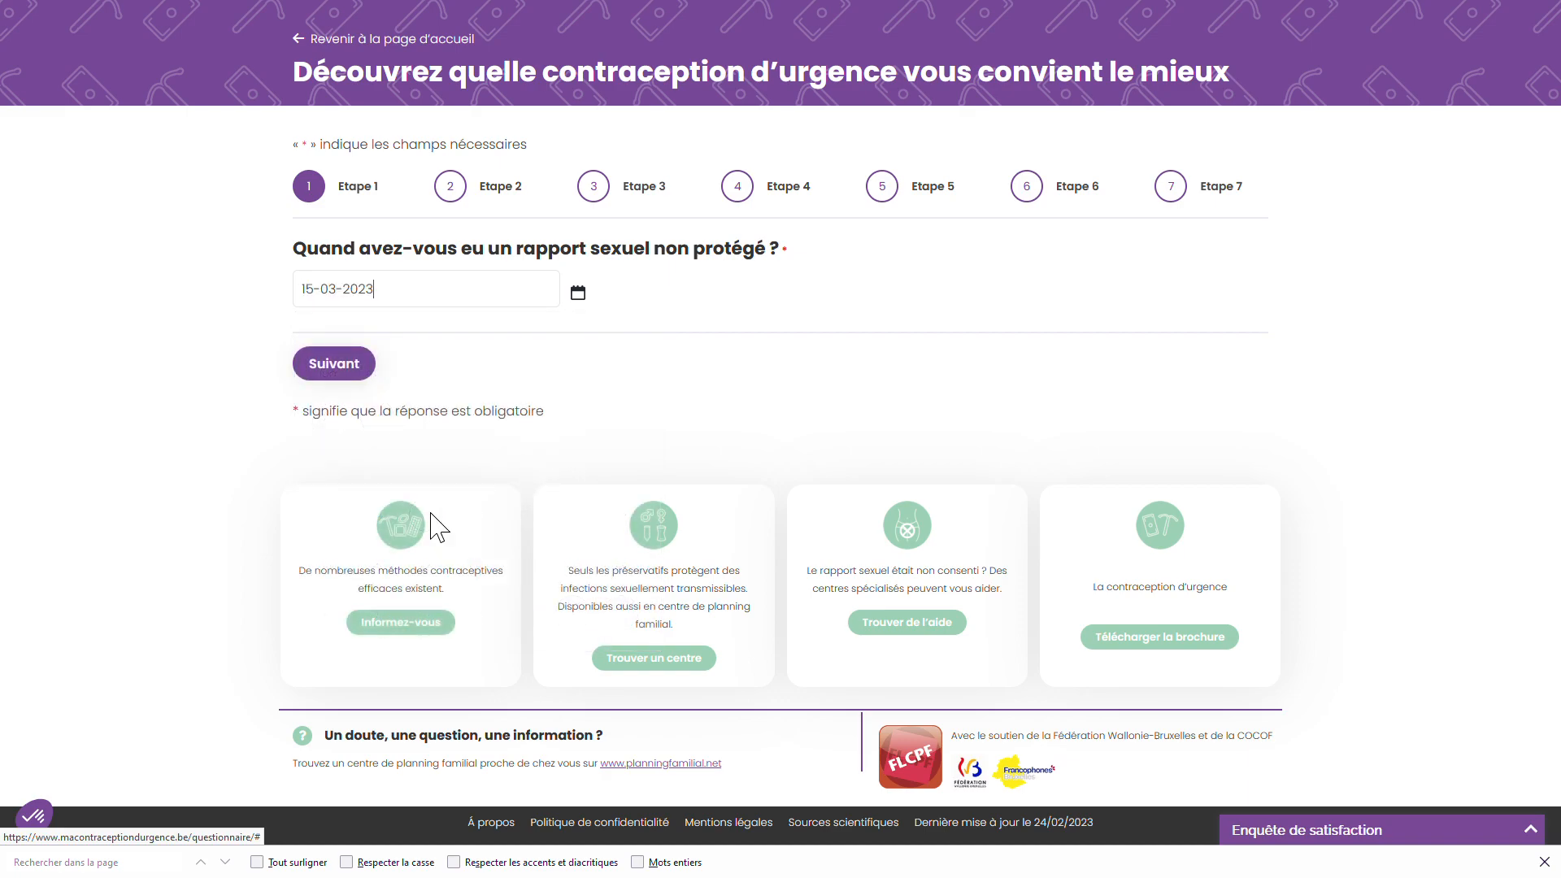
left_click(355, 368)
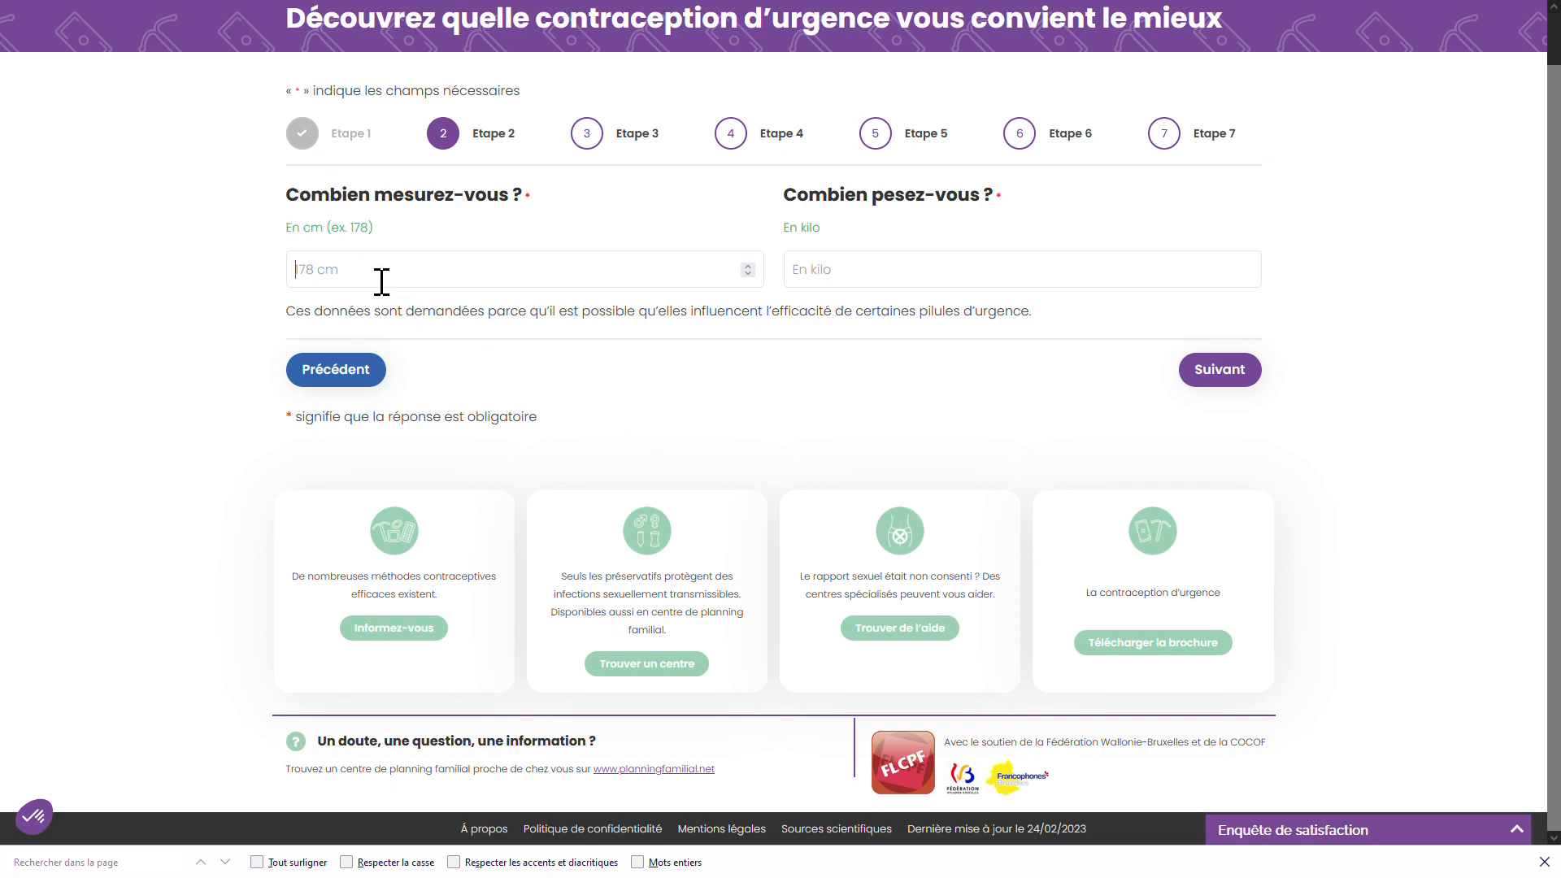
Enter a height of 178 cm and a weight of 75 kg, and continue to Etape 3
type("178")
left_click(1231, 387)
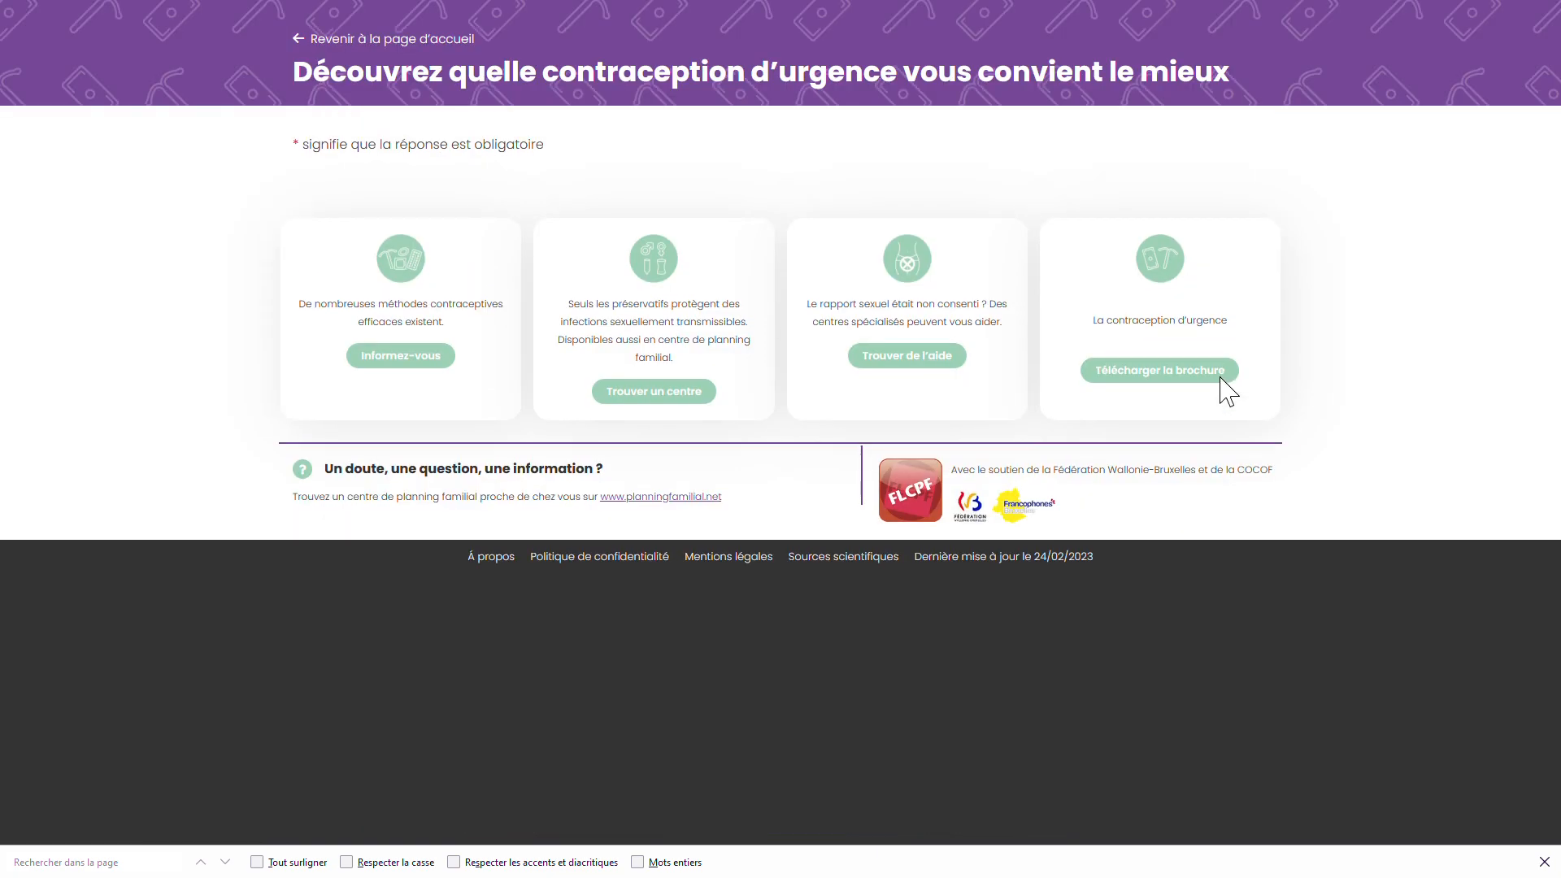
scroll(1226, 392, "down", 1)
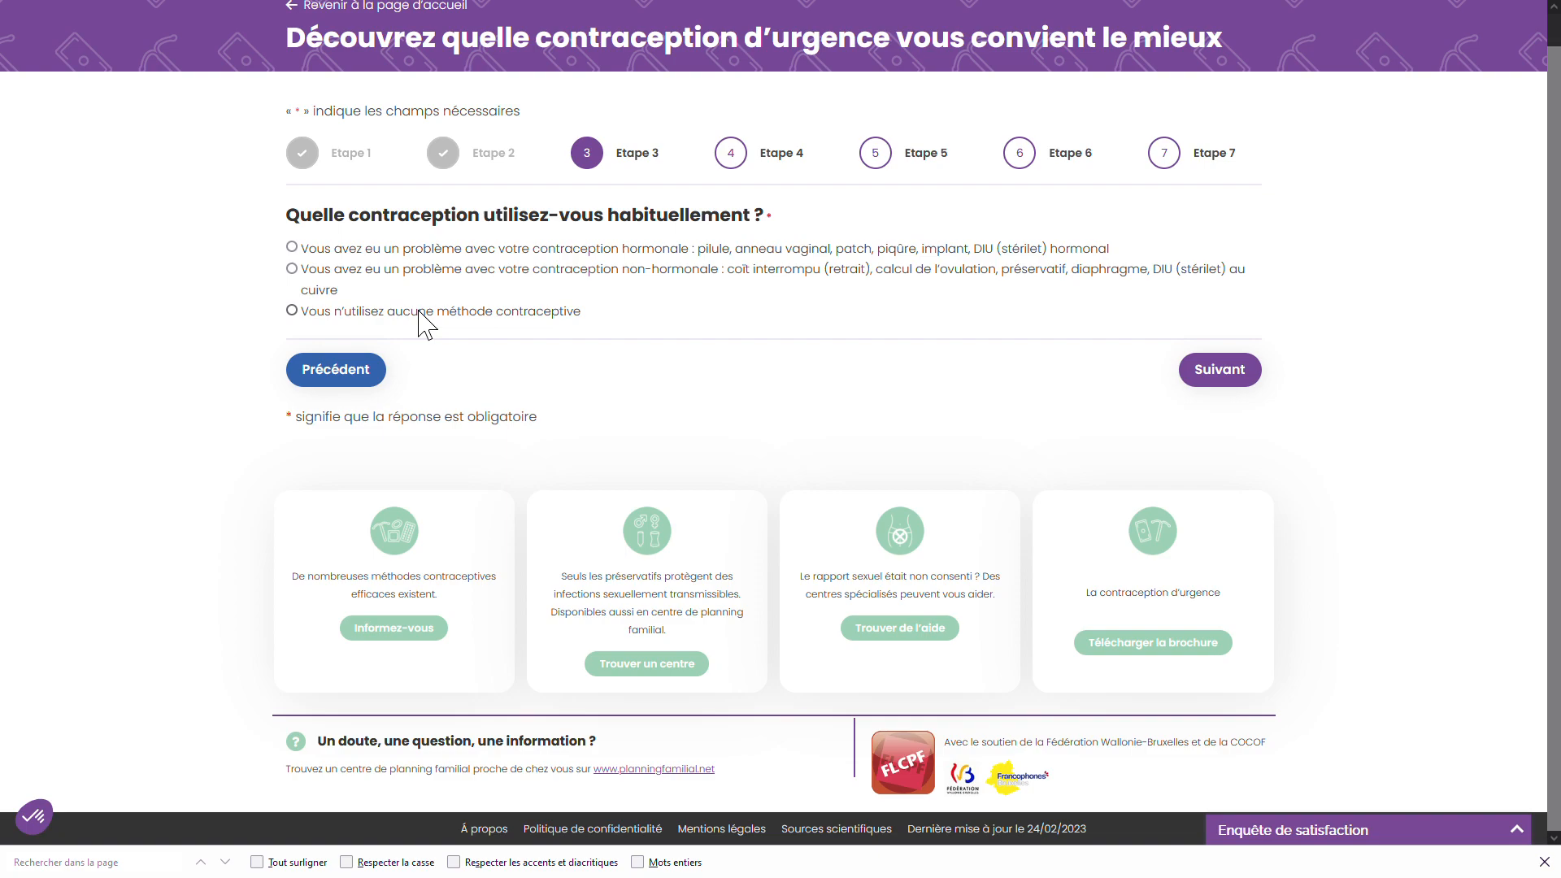
Report a problem with hormonal contraception, specify "la pilule" as the method concerned, and continue to Etape 5
left_click(292, 247)
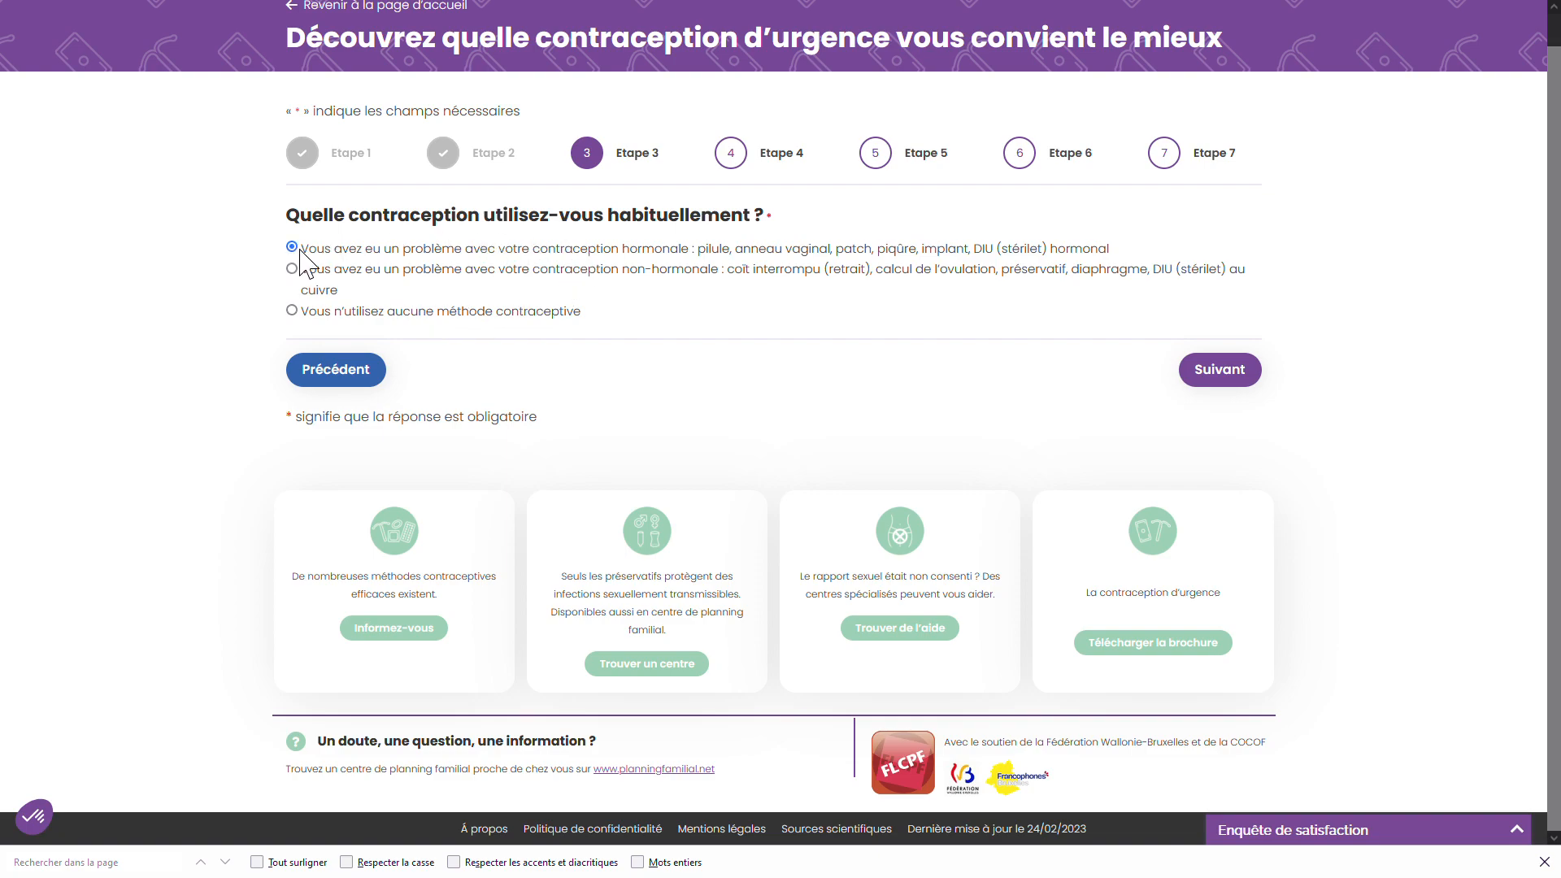
left_click(1220, 370)
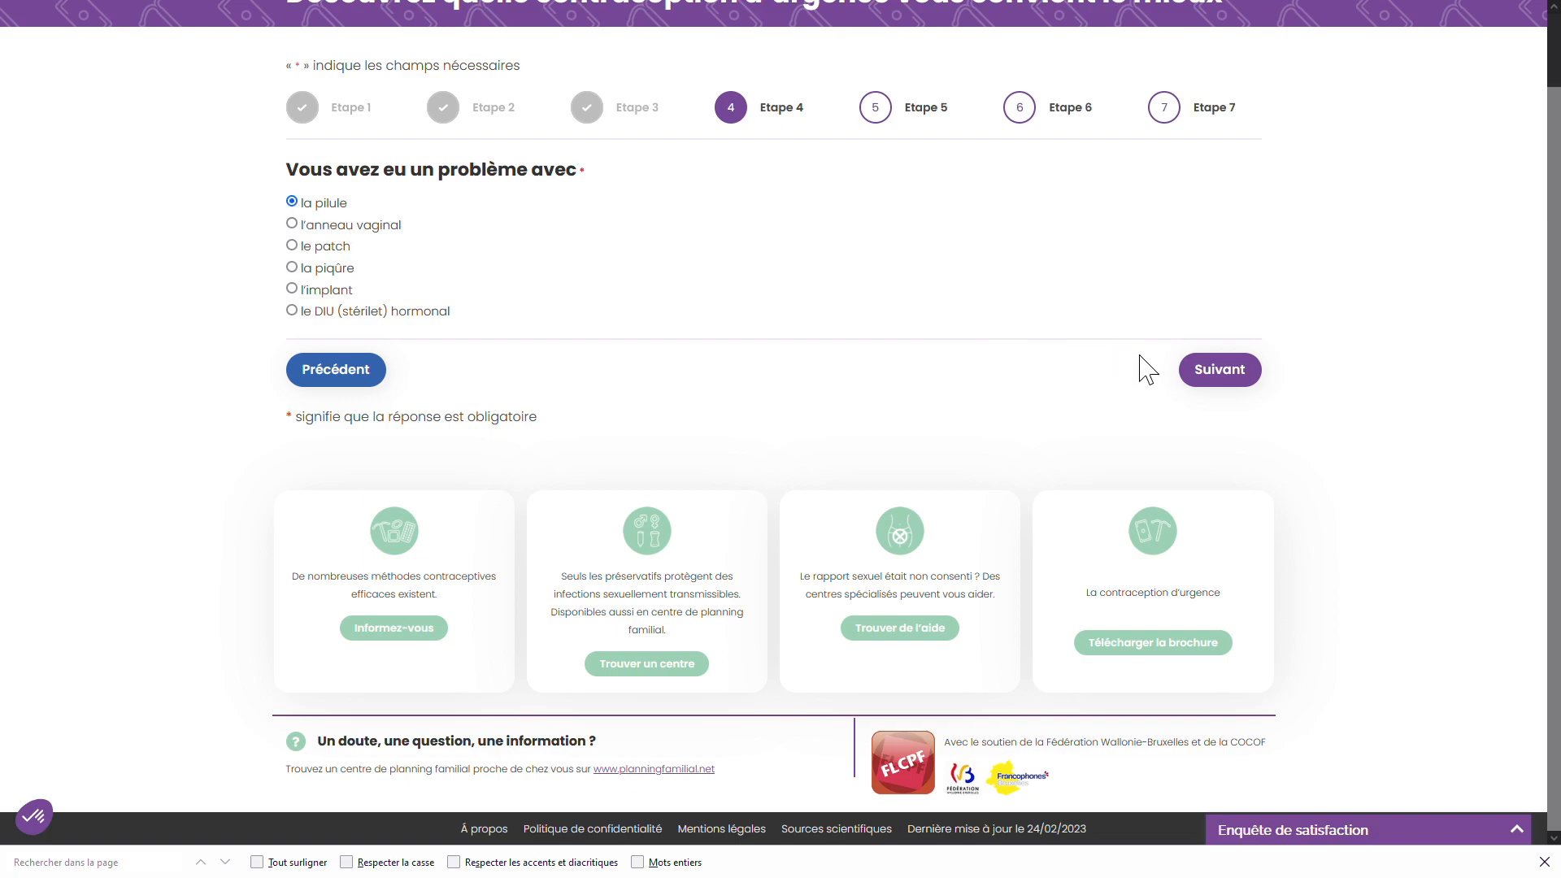
left_click(1239, 377)
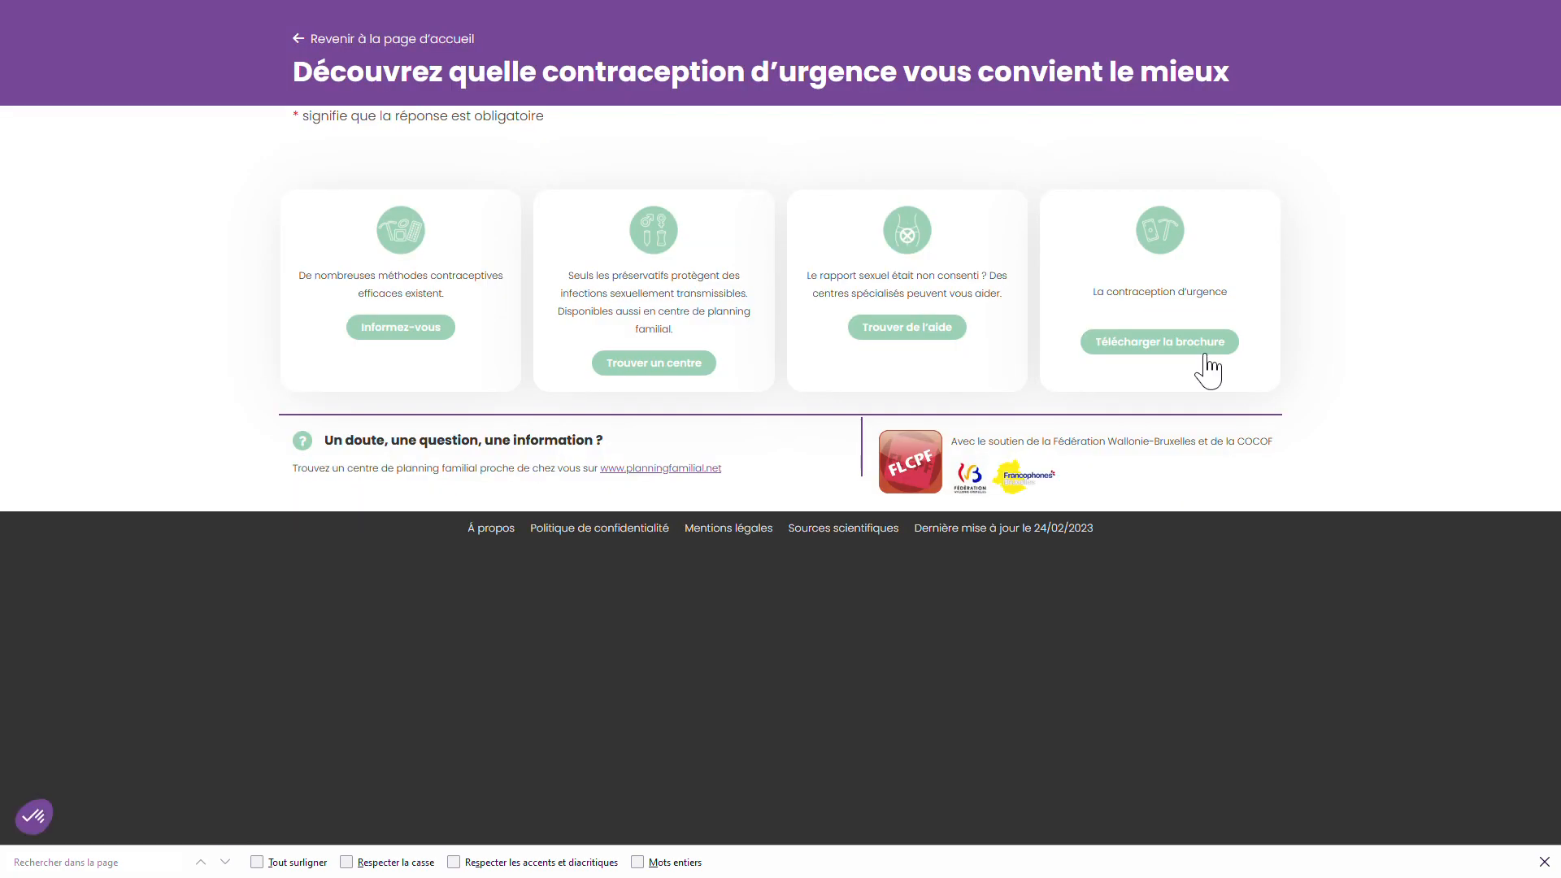
scroll(1000, 383, "down", 1)
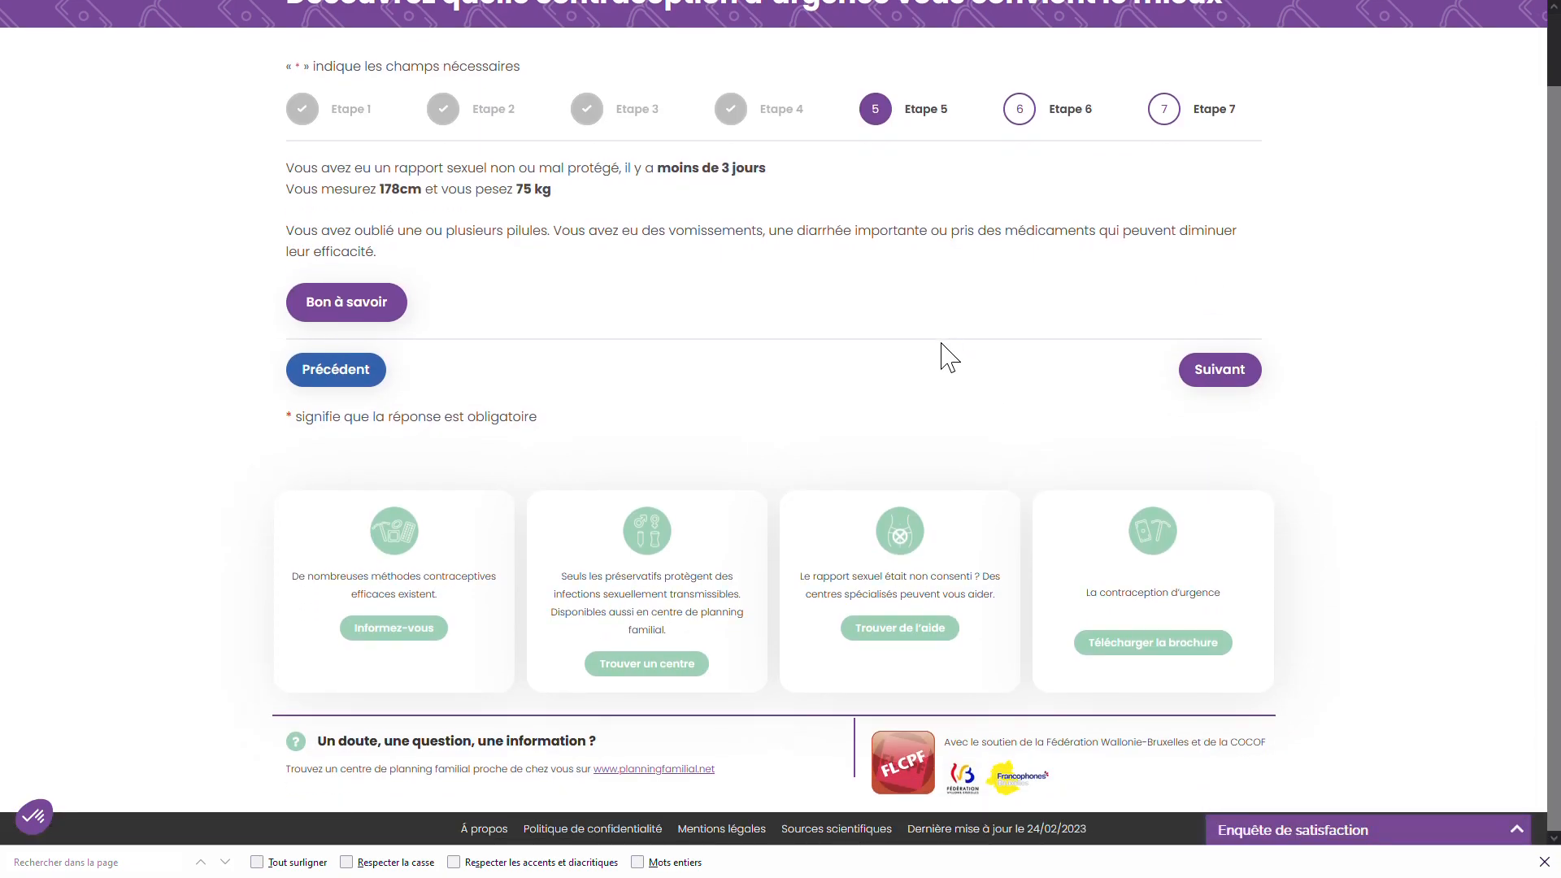
Read the "Bon à savoir" note about forgotten pills and continue to Etape 6
scroll(951, 346, "up", 1)
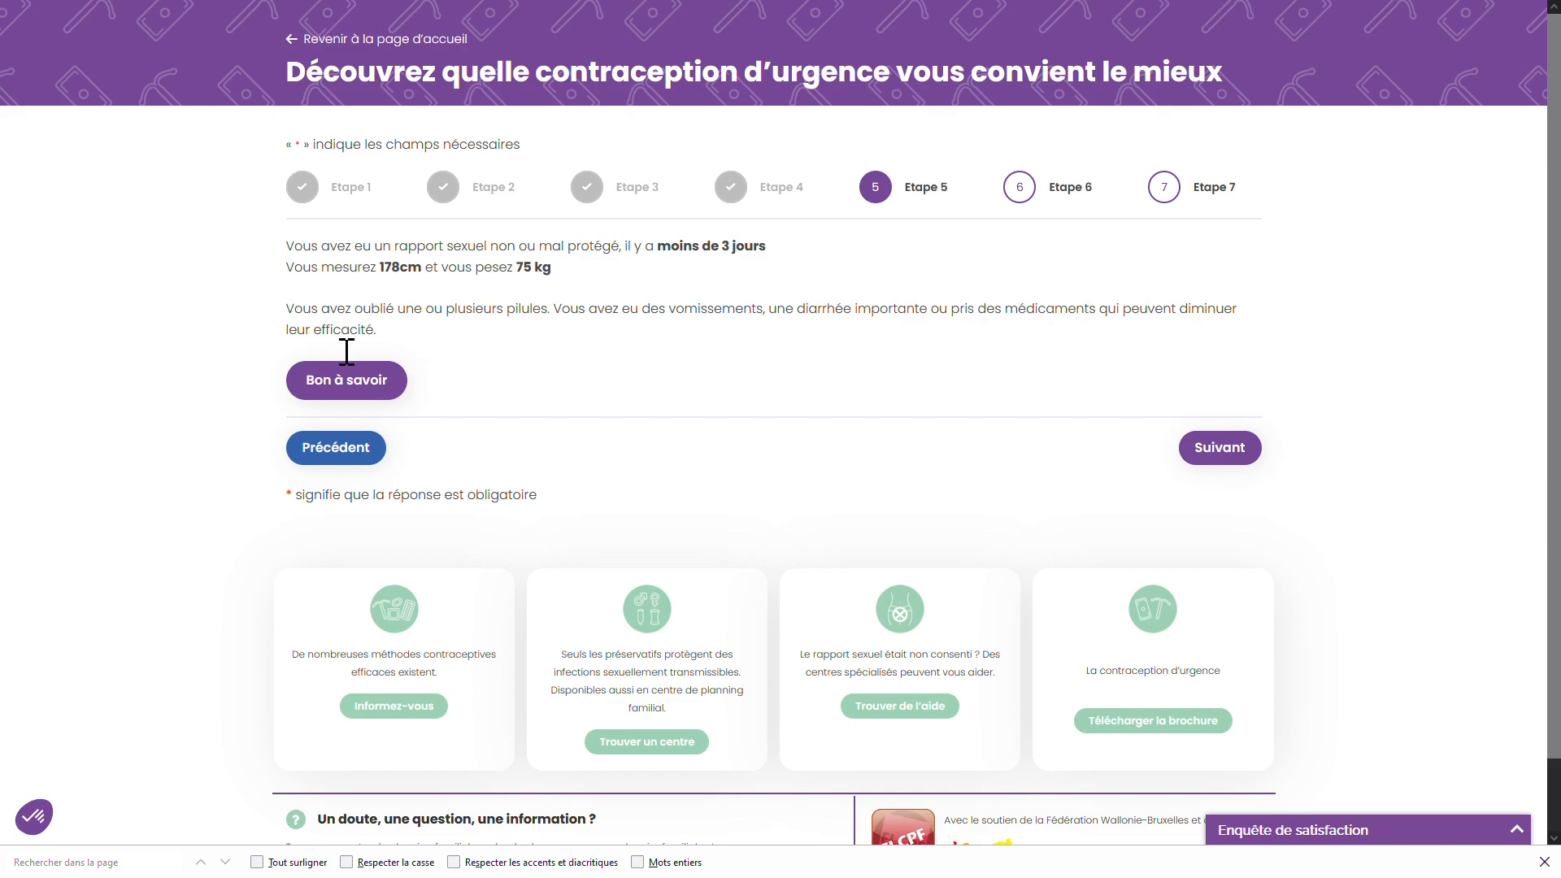
left_click(367, 389)
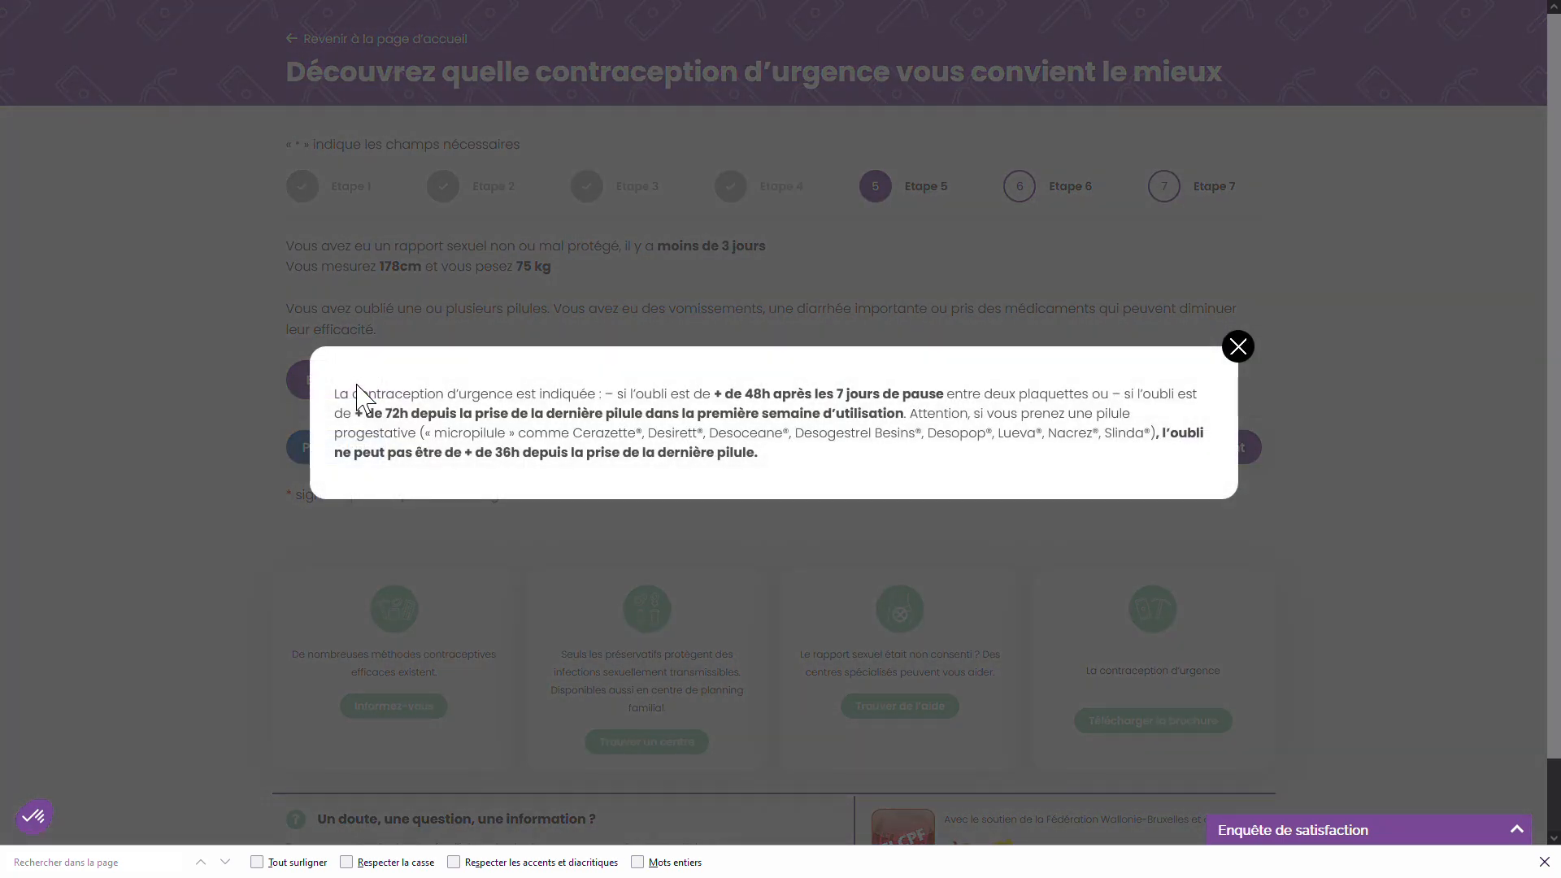
left_click(1239, 348)
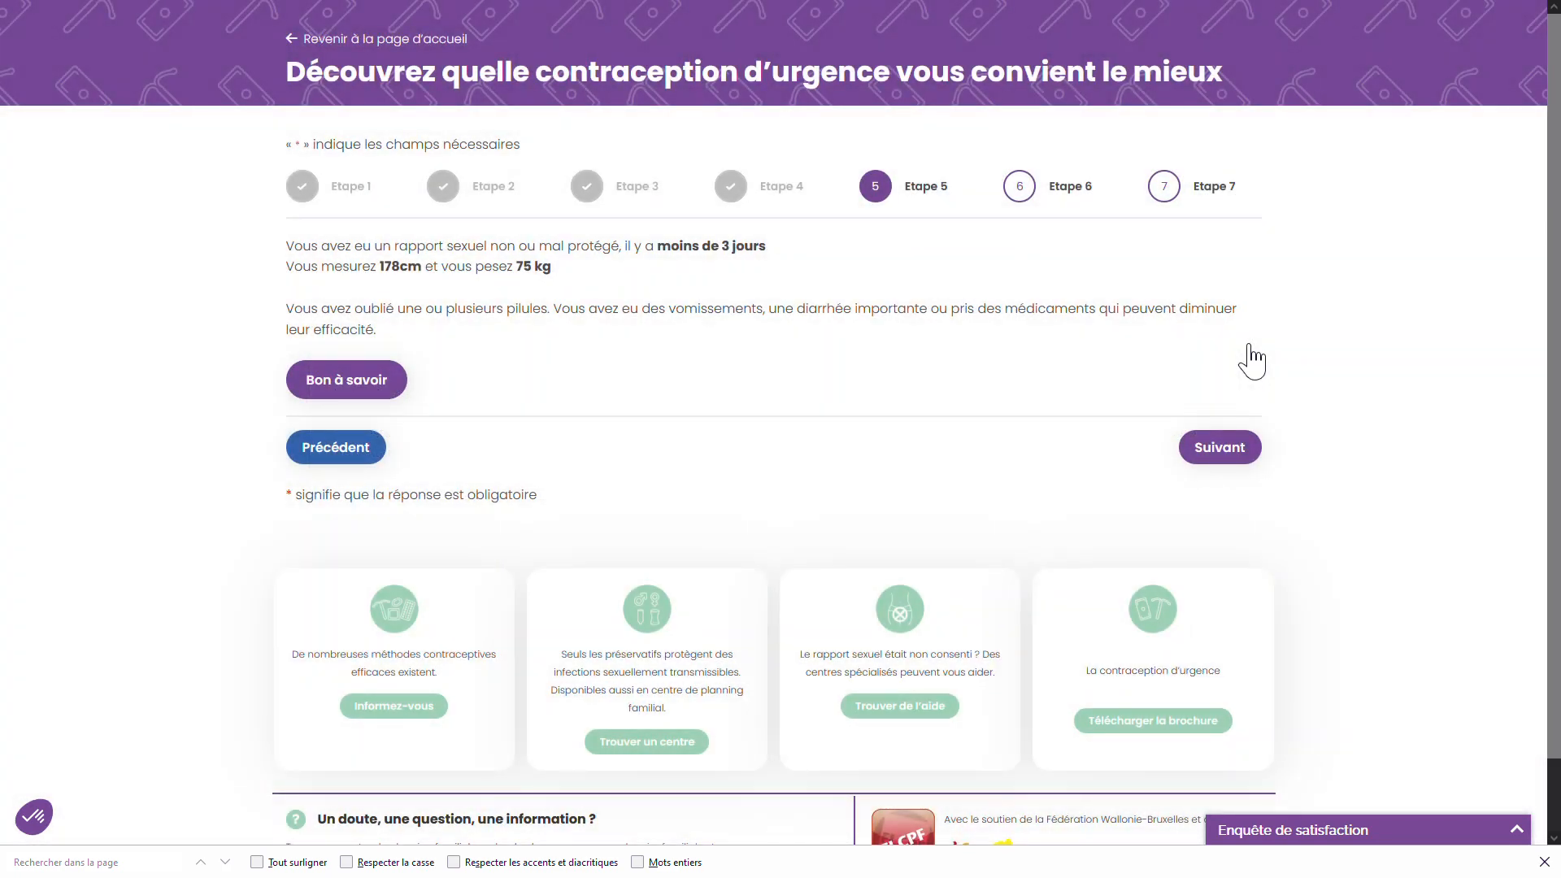
left_click(1239, 452)
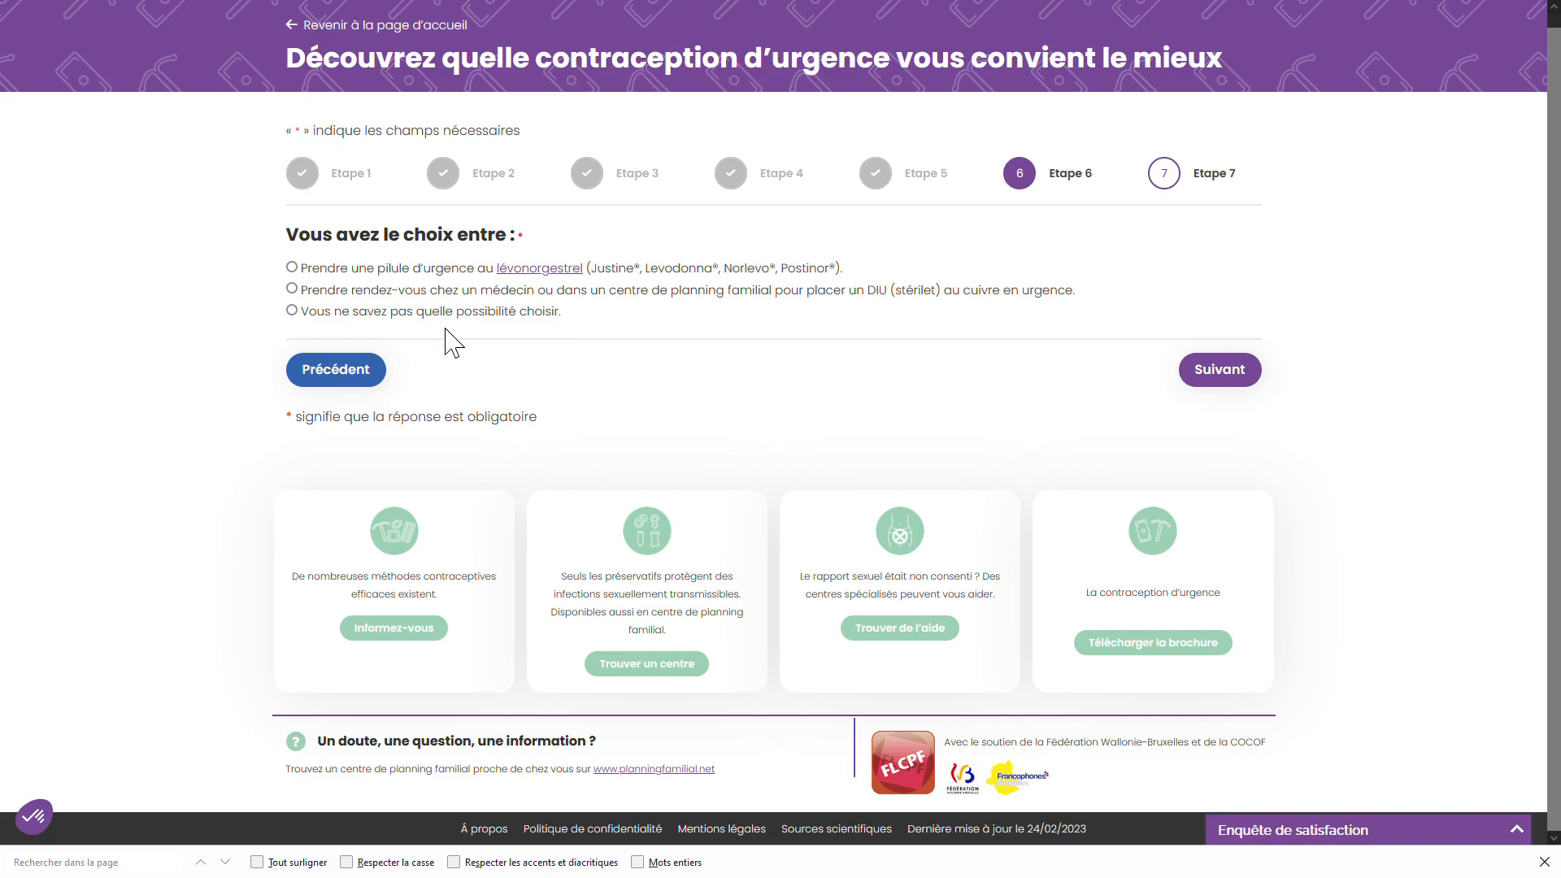
Read the note on lévonorgestrel, choose the lévonorgestrel emergency pill as the option, and continue to Etape 7
left_click(529, 273)
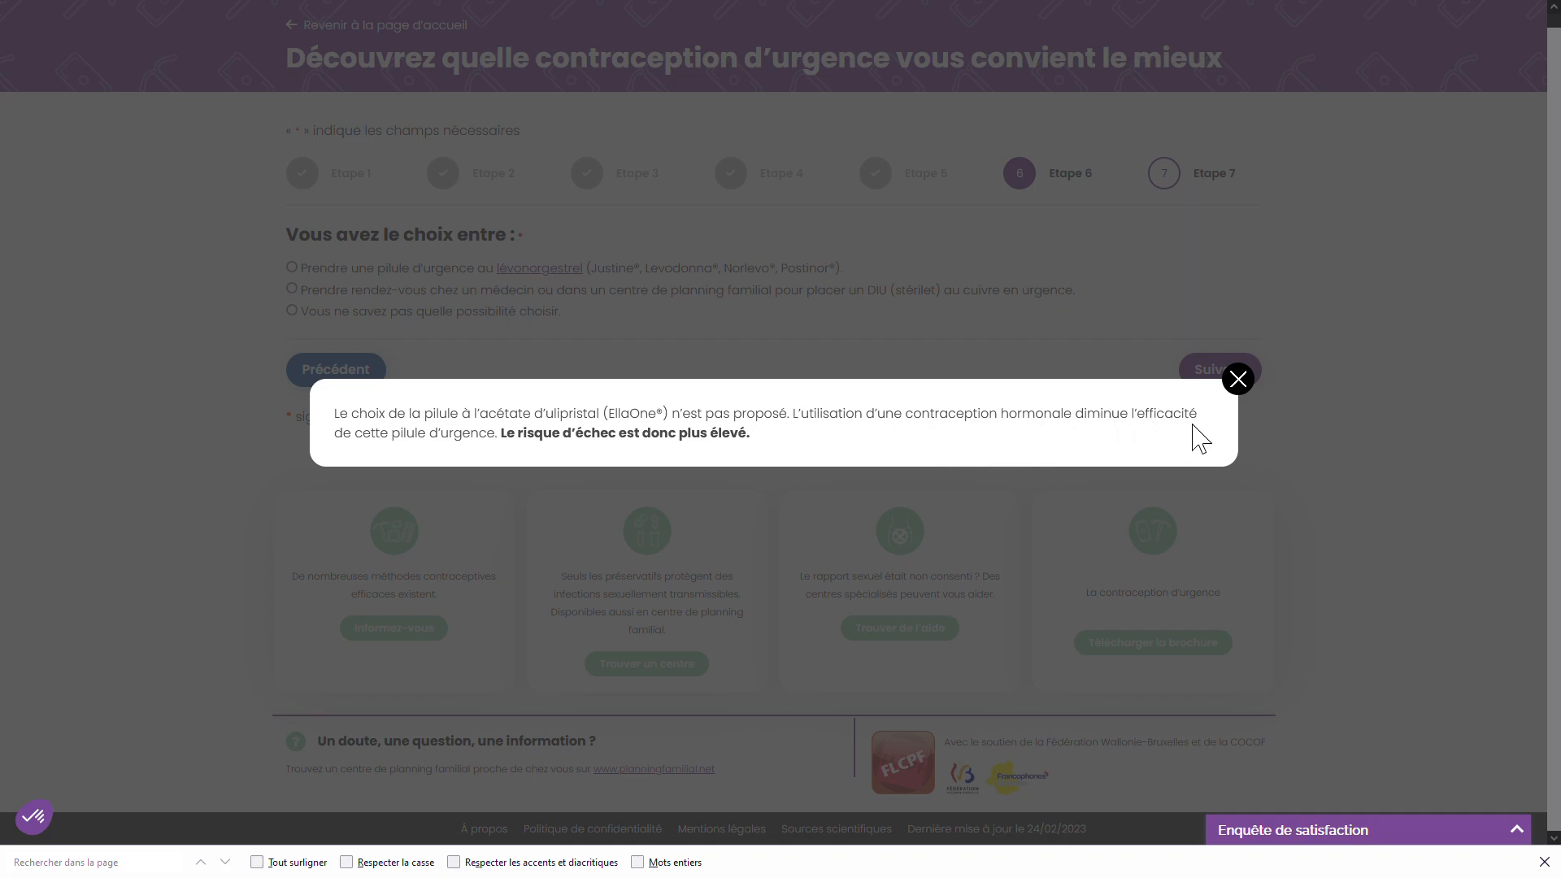
left_click(1238, 379)
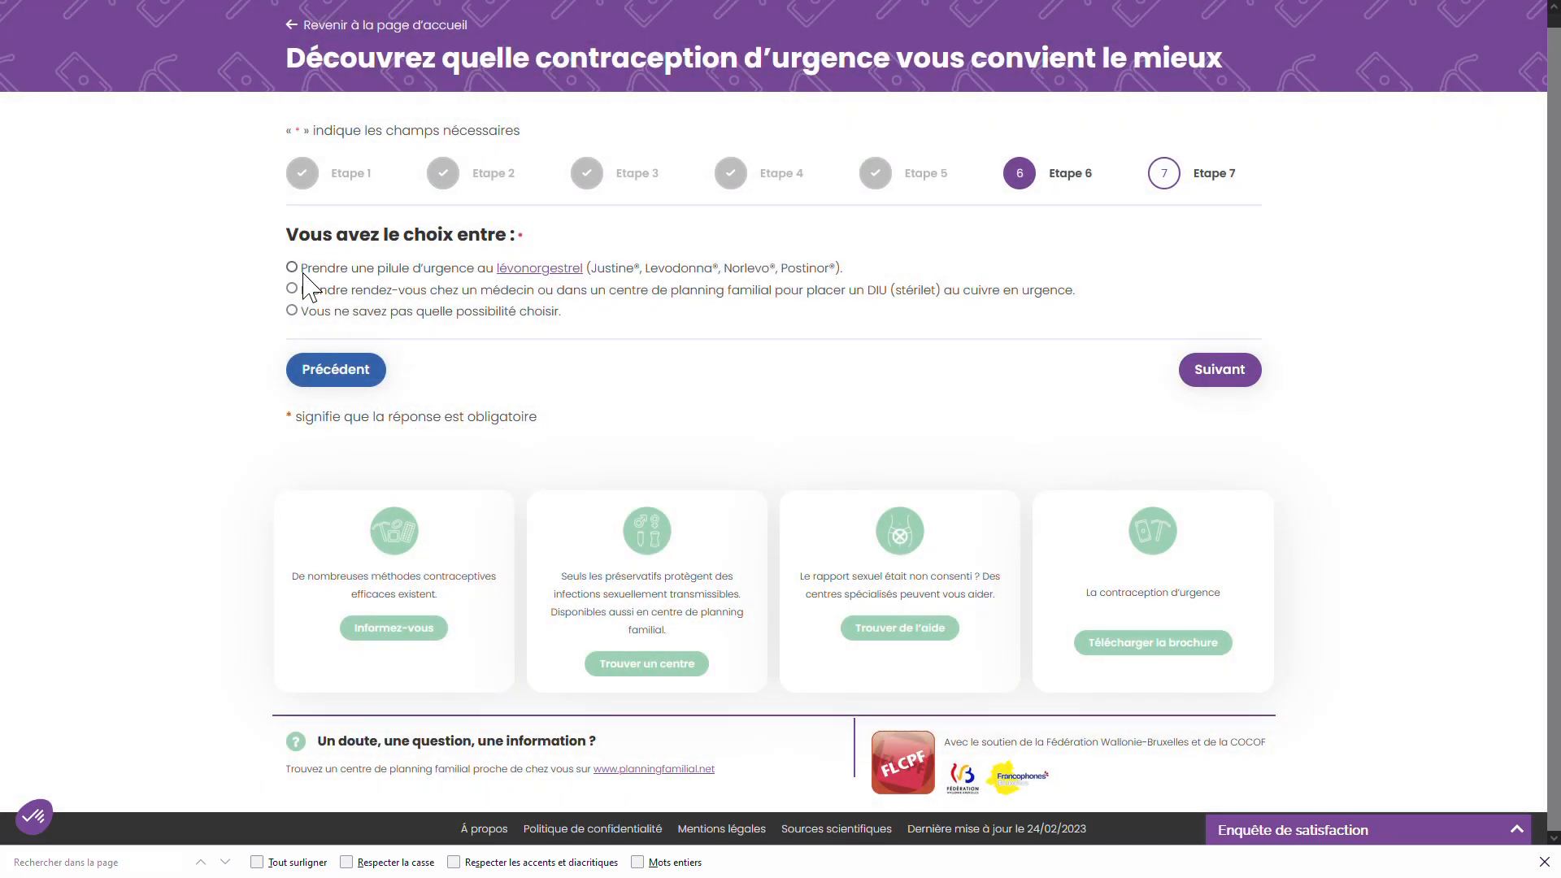
left_click(292, 266)
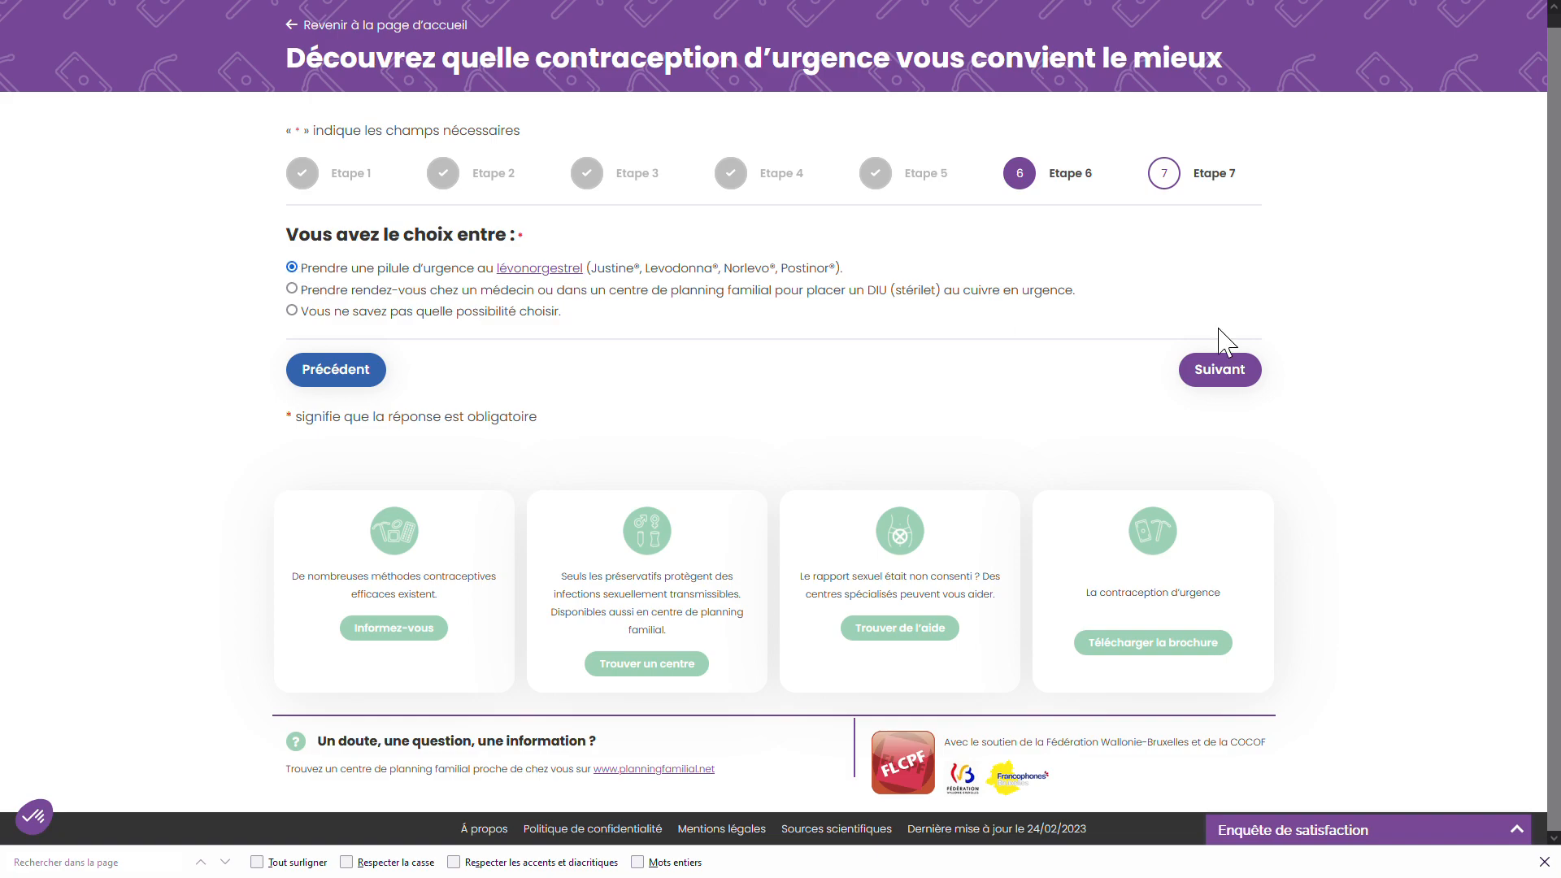
left_click(1242, 373)
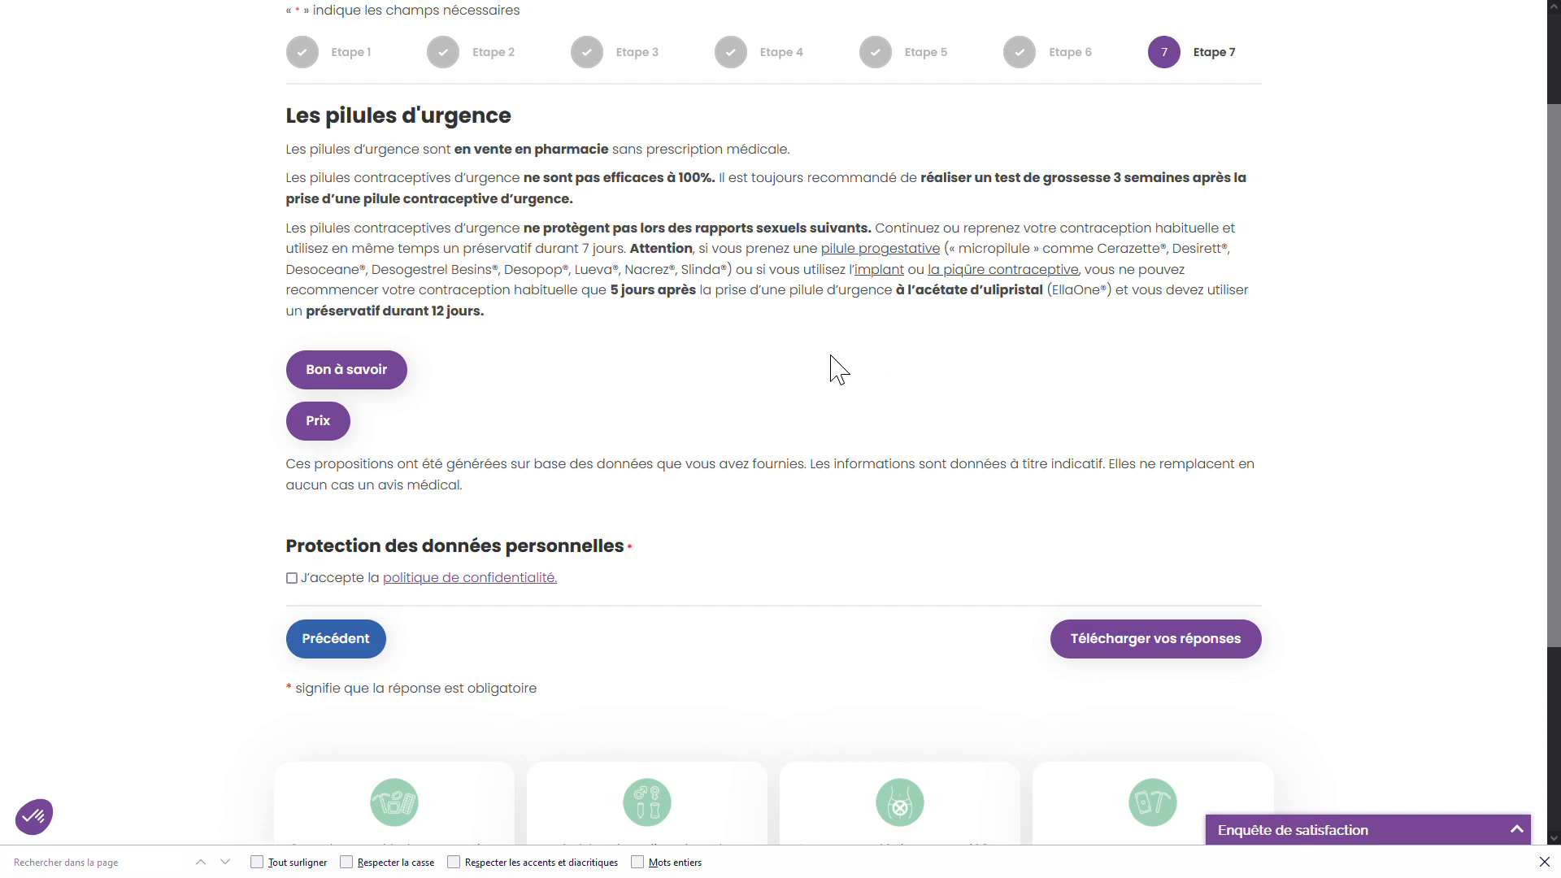
Examine the "Bon à savoir" note for emergency pills and its linked list of medicines, and return to the results
left_click(372, 382)
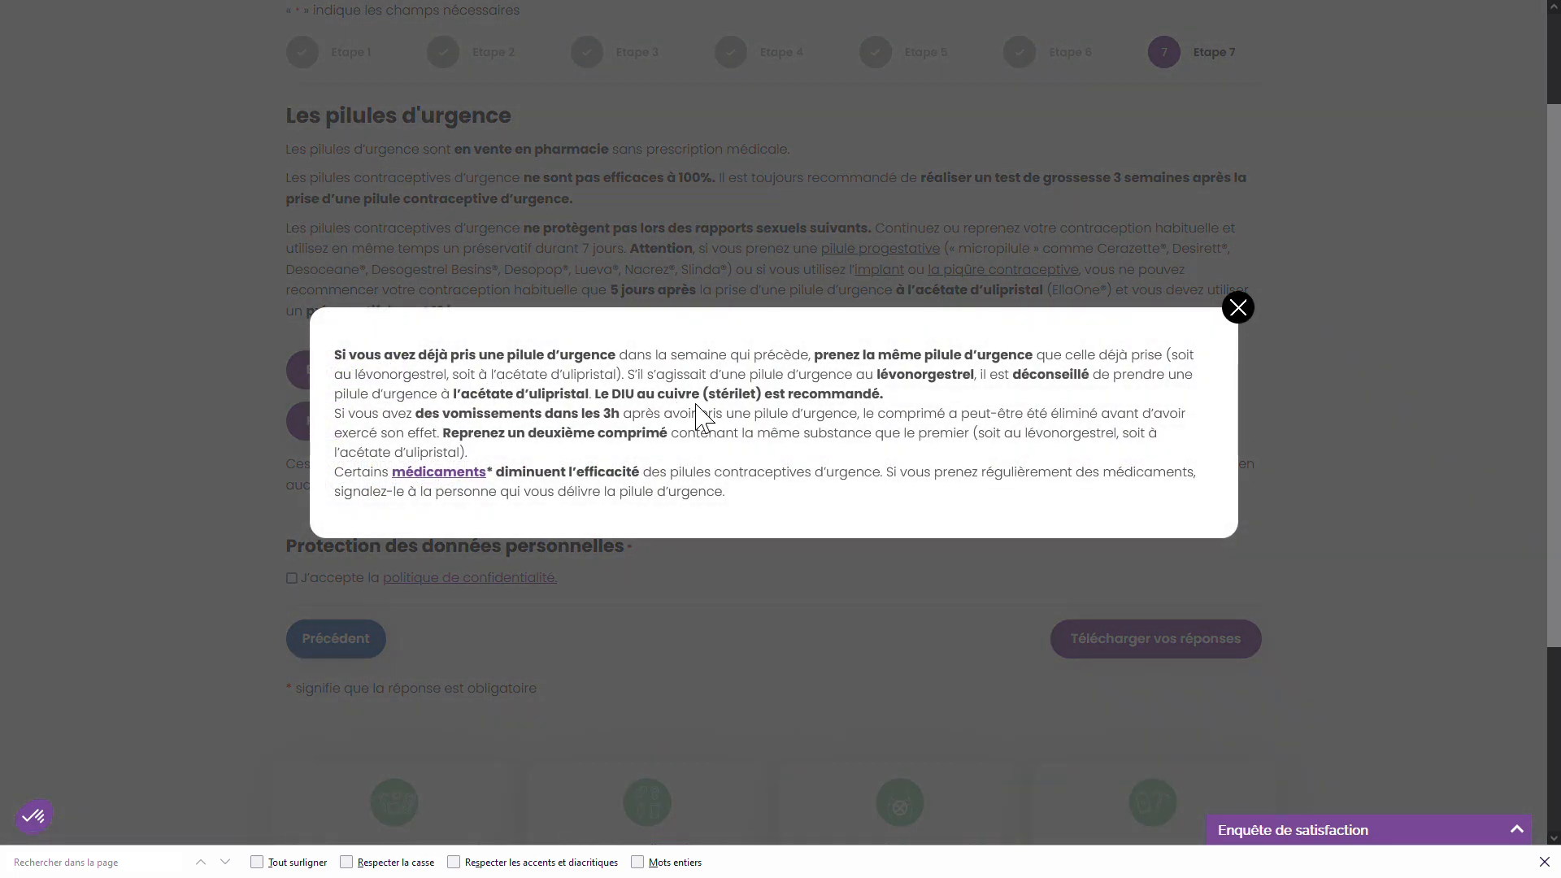
left_click(437, 479)
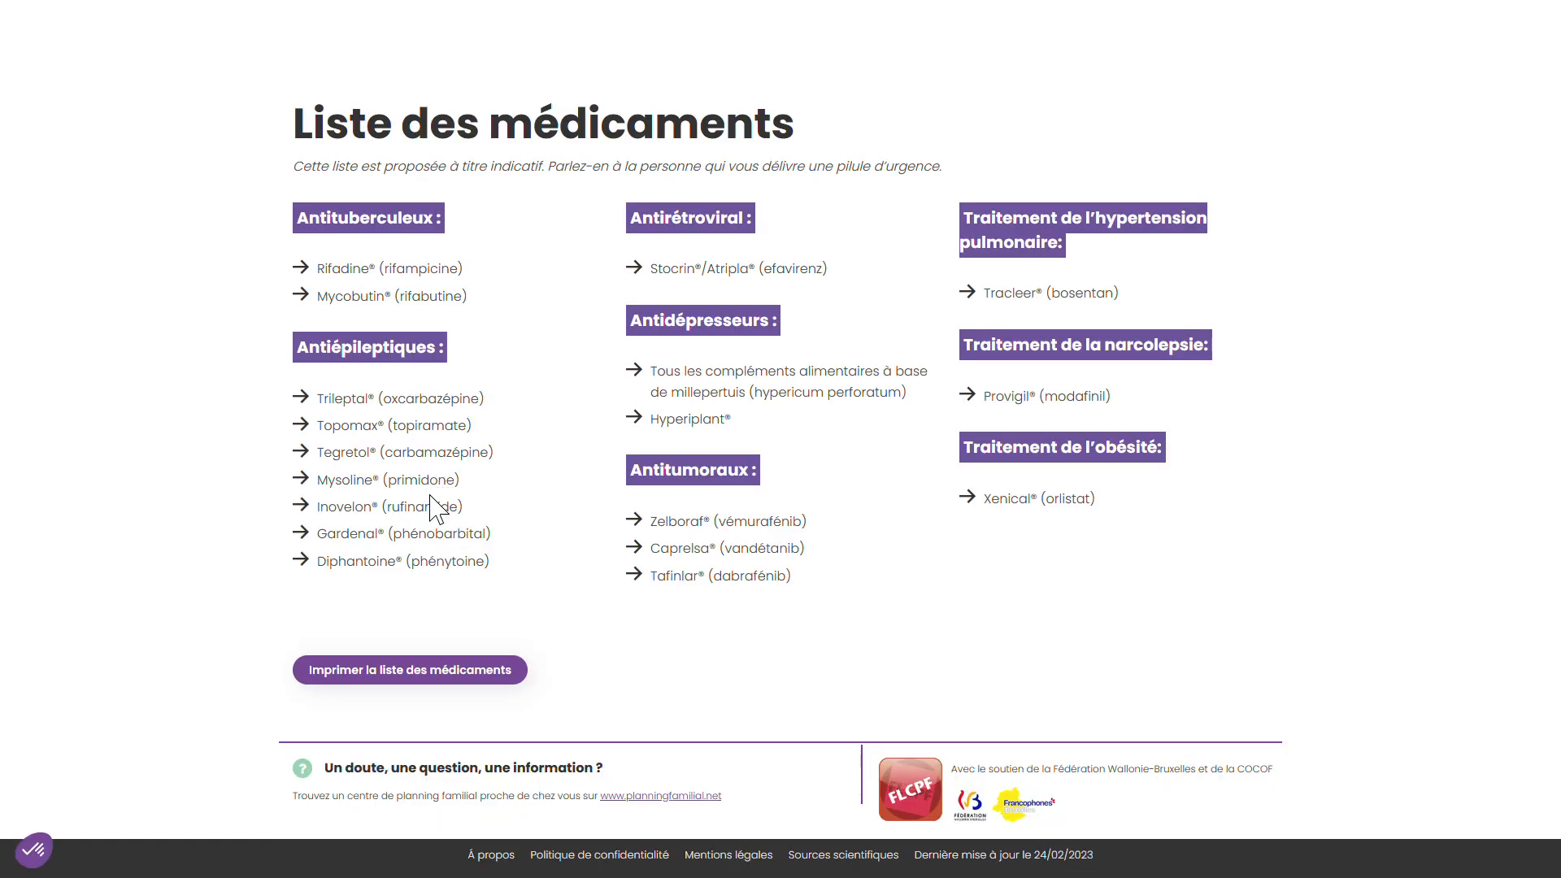
mouse_move(431, 29)
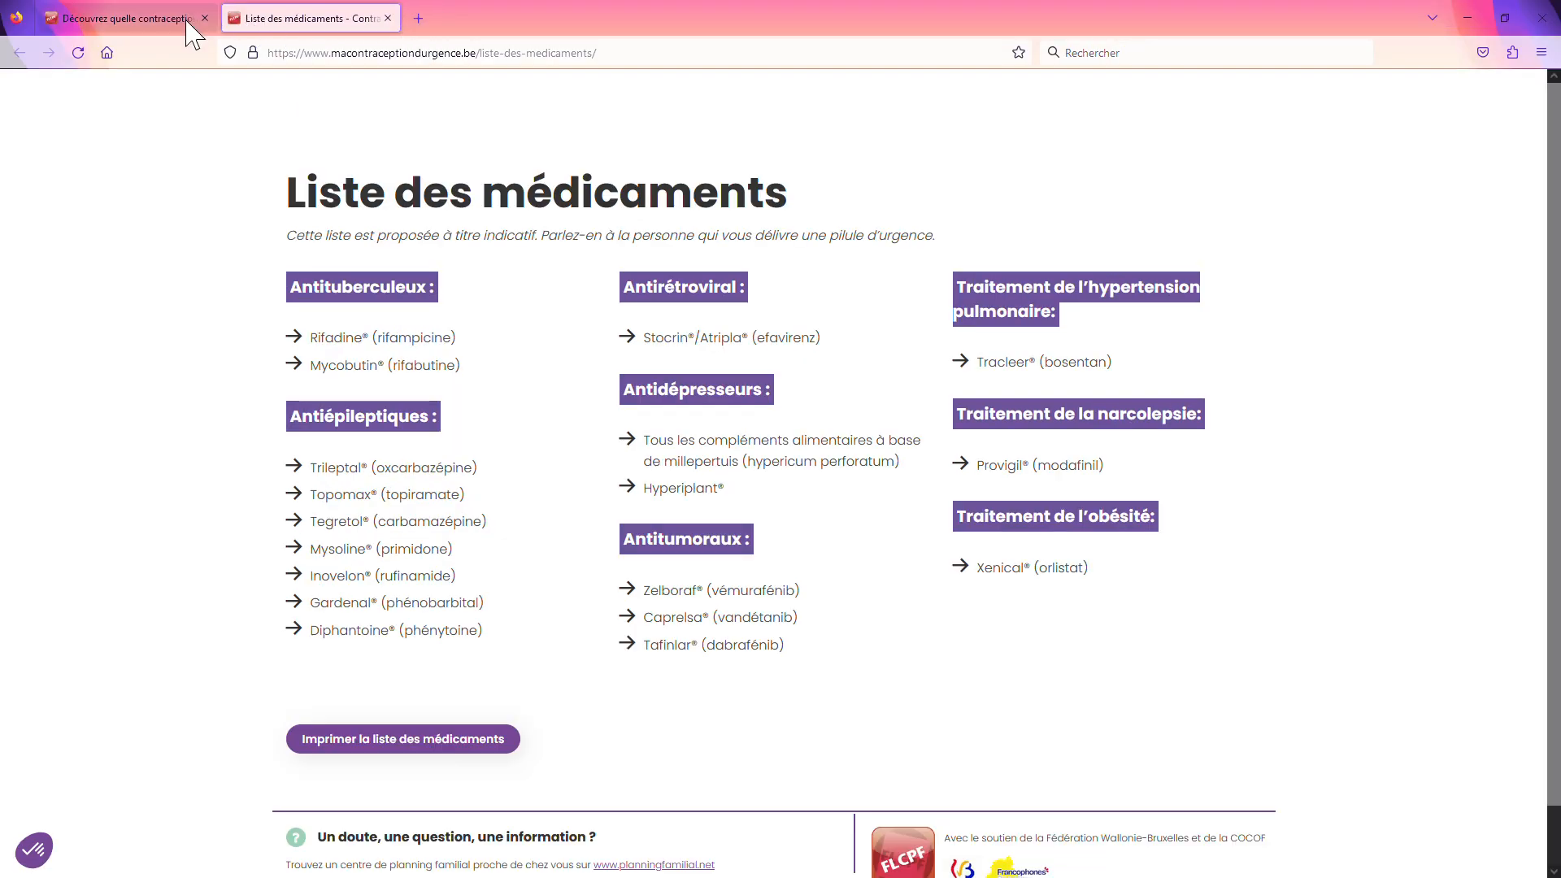
left_click(130, 18)
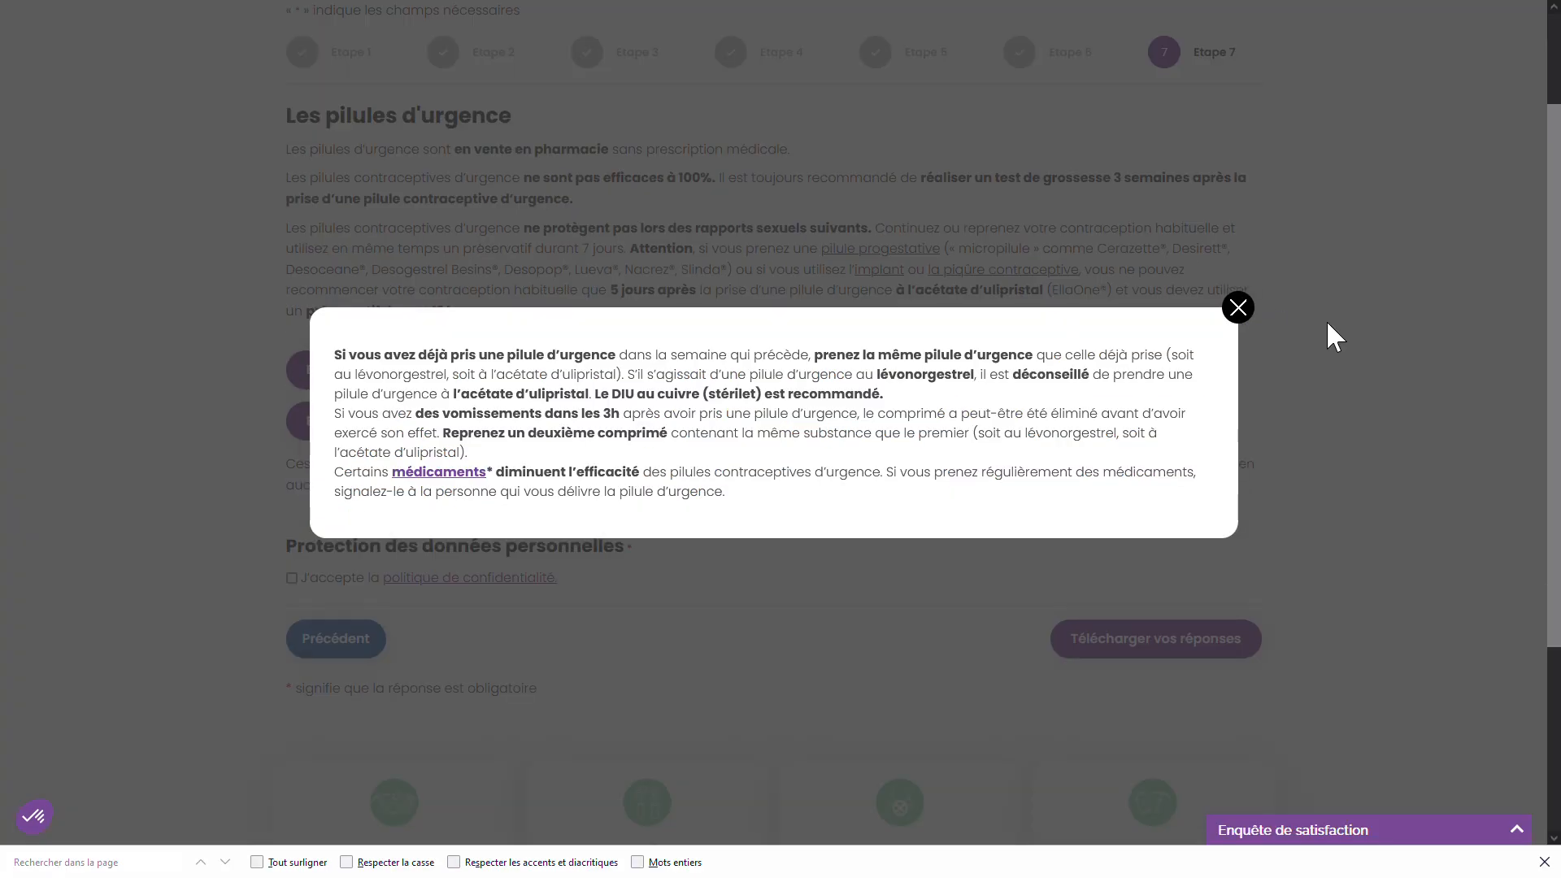
left_click(1238, 309)
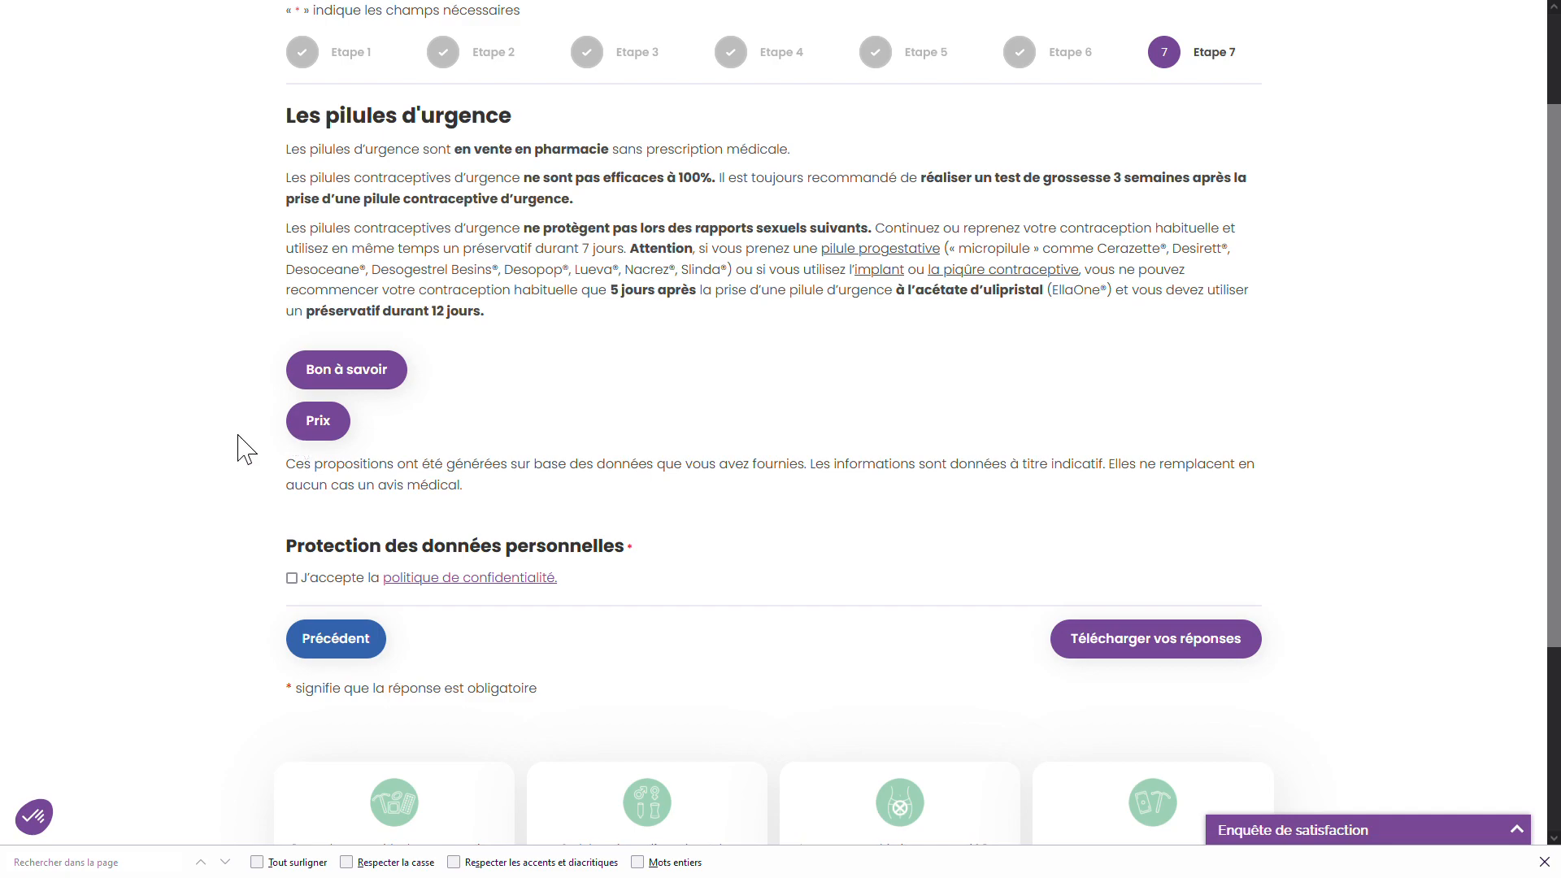
Read the price information for emergency pills and go back over the start of the results
left_click(329, 429)
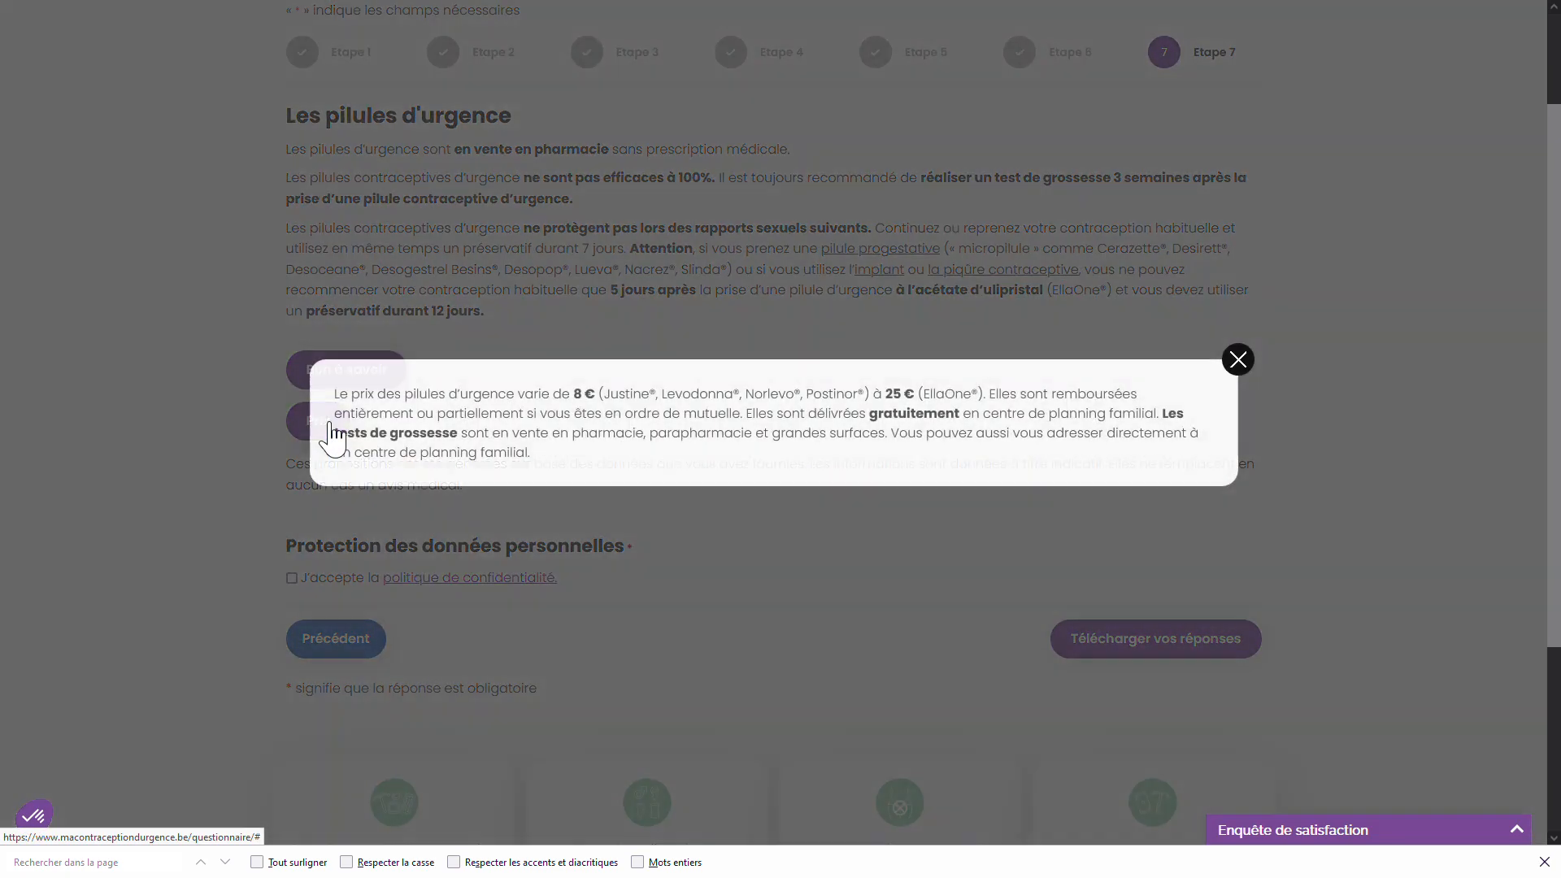
left_click(1249, 367)
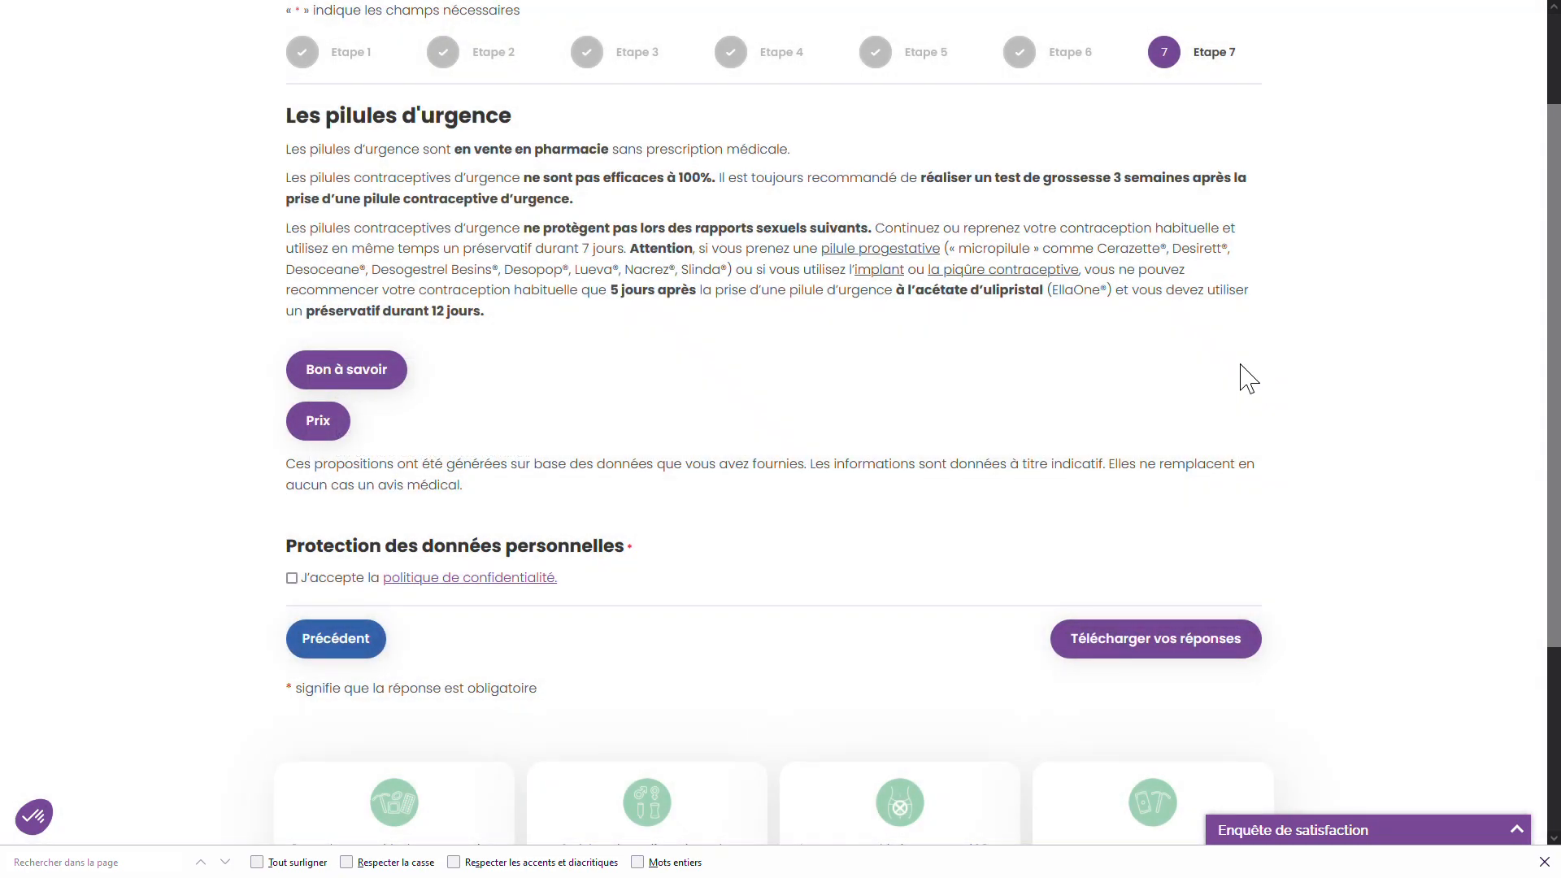
scroll(960, 453, "up", 1)
scroll(960, 453, "up", 1)
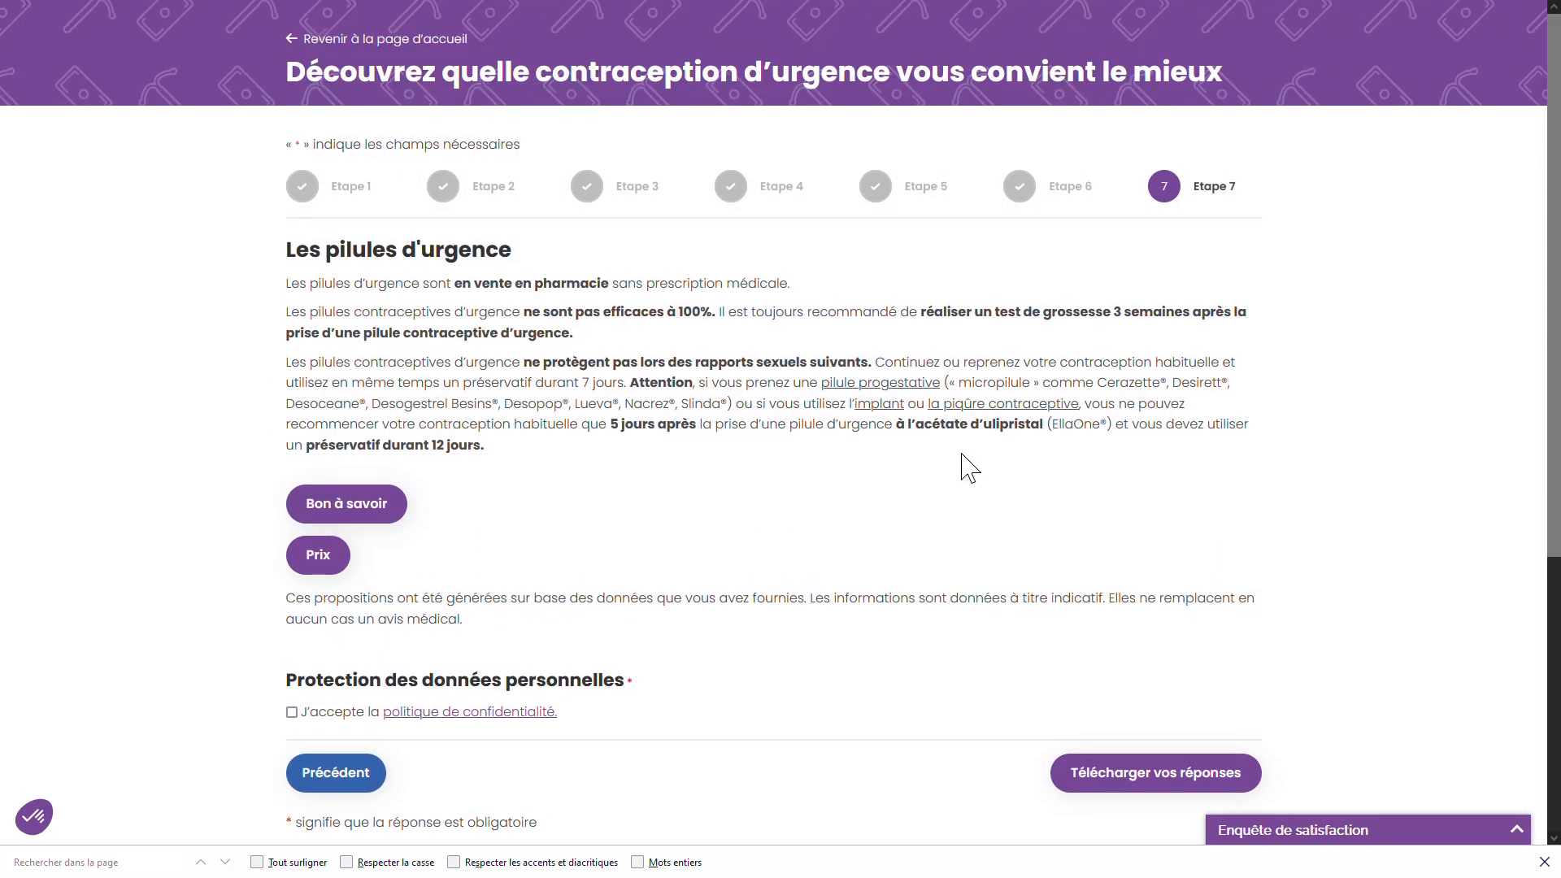
Return to Etape 6, change the answer to "Vous ne savez pas quelle possibilité choisir", and continue to Etape 7
left_click(376, 787)
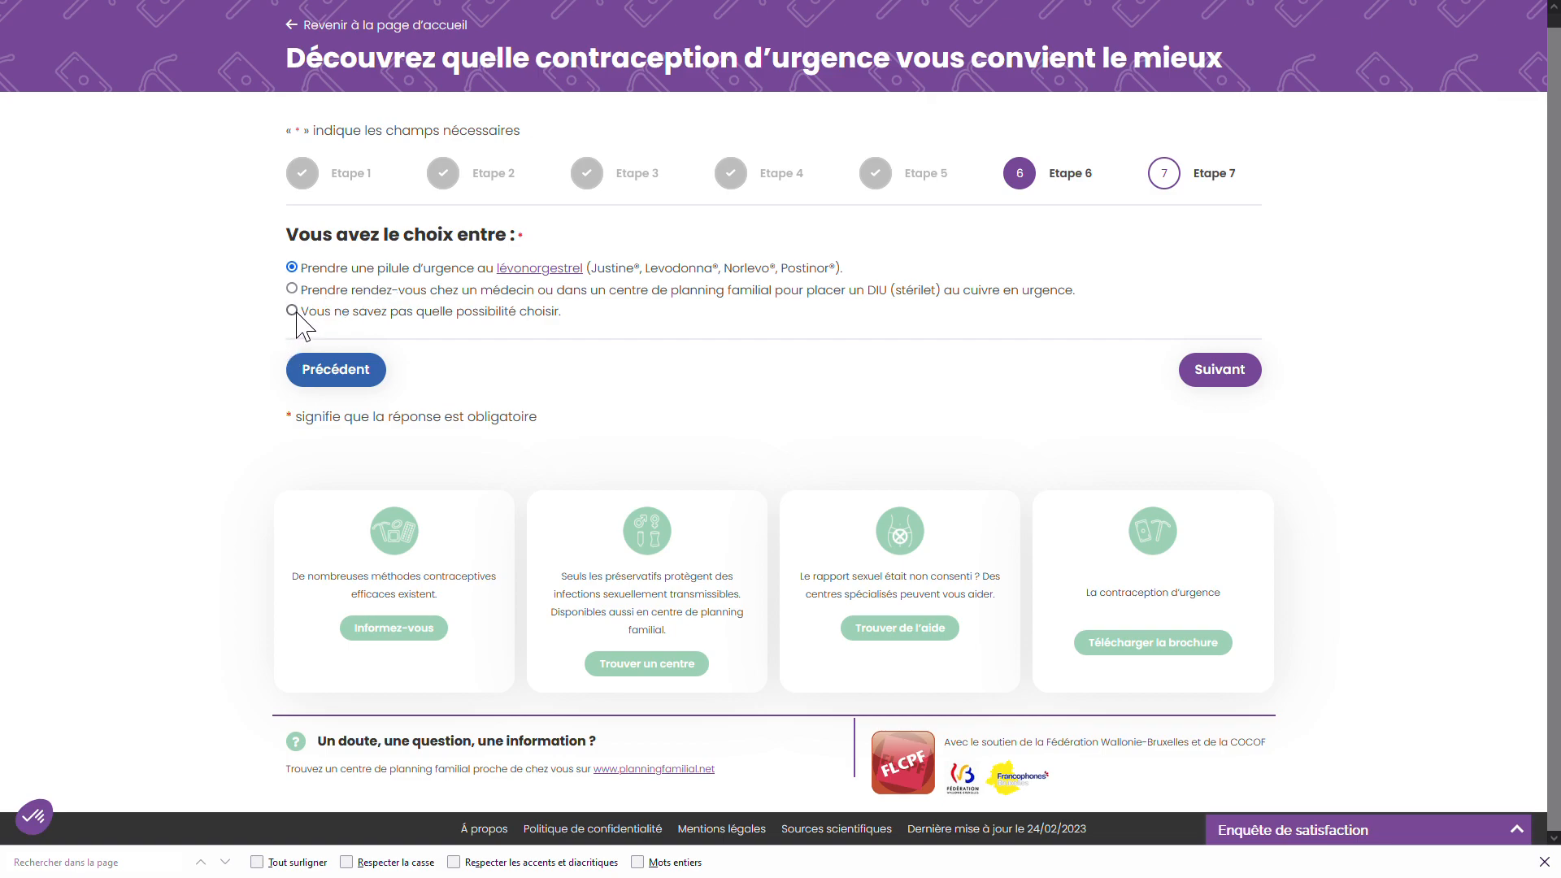
left_click(294, 311)
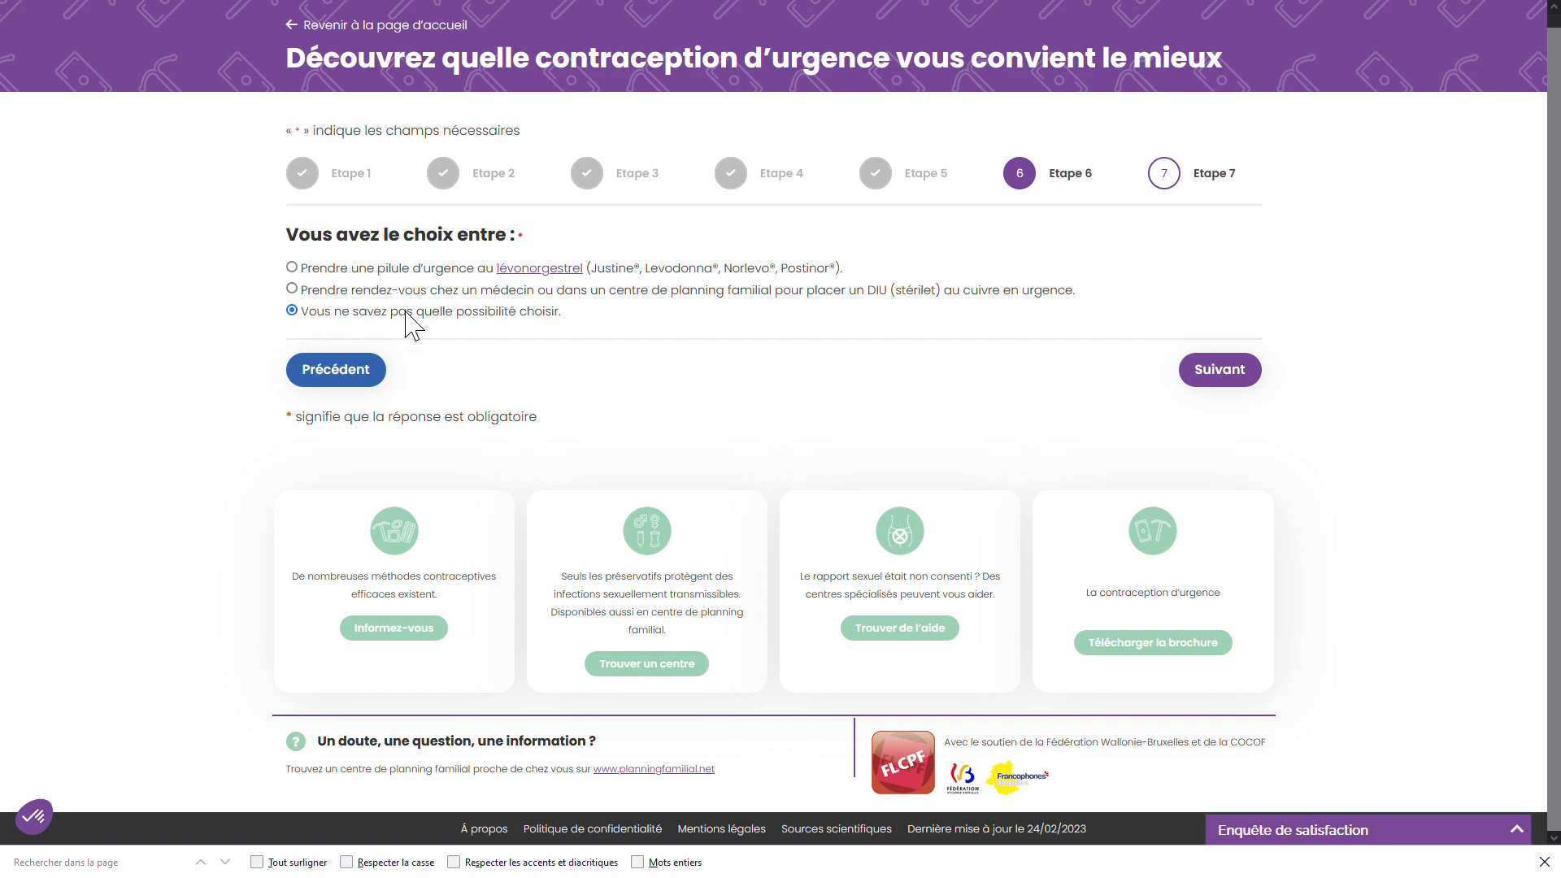
left_click(1238, 373)
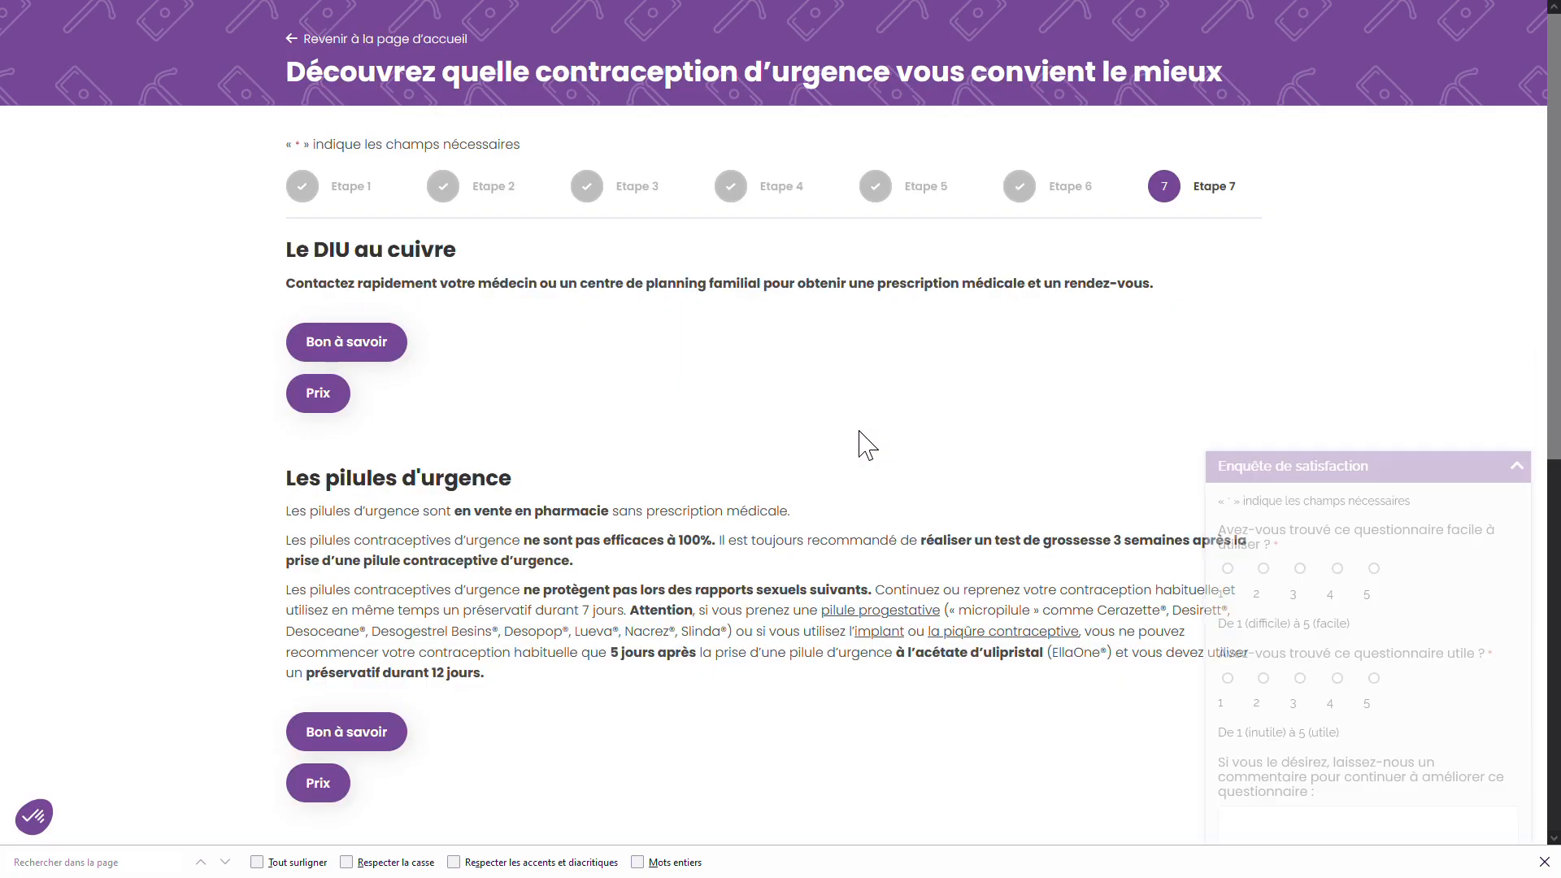
Consult the "Bon à savoir" note and the price information for "Le DIU au cuivre" in the results
scroll(877, 443, "down", 2)
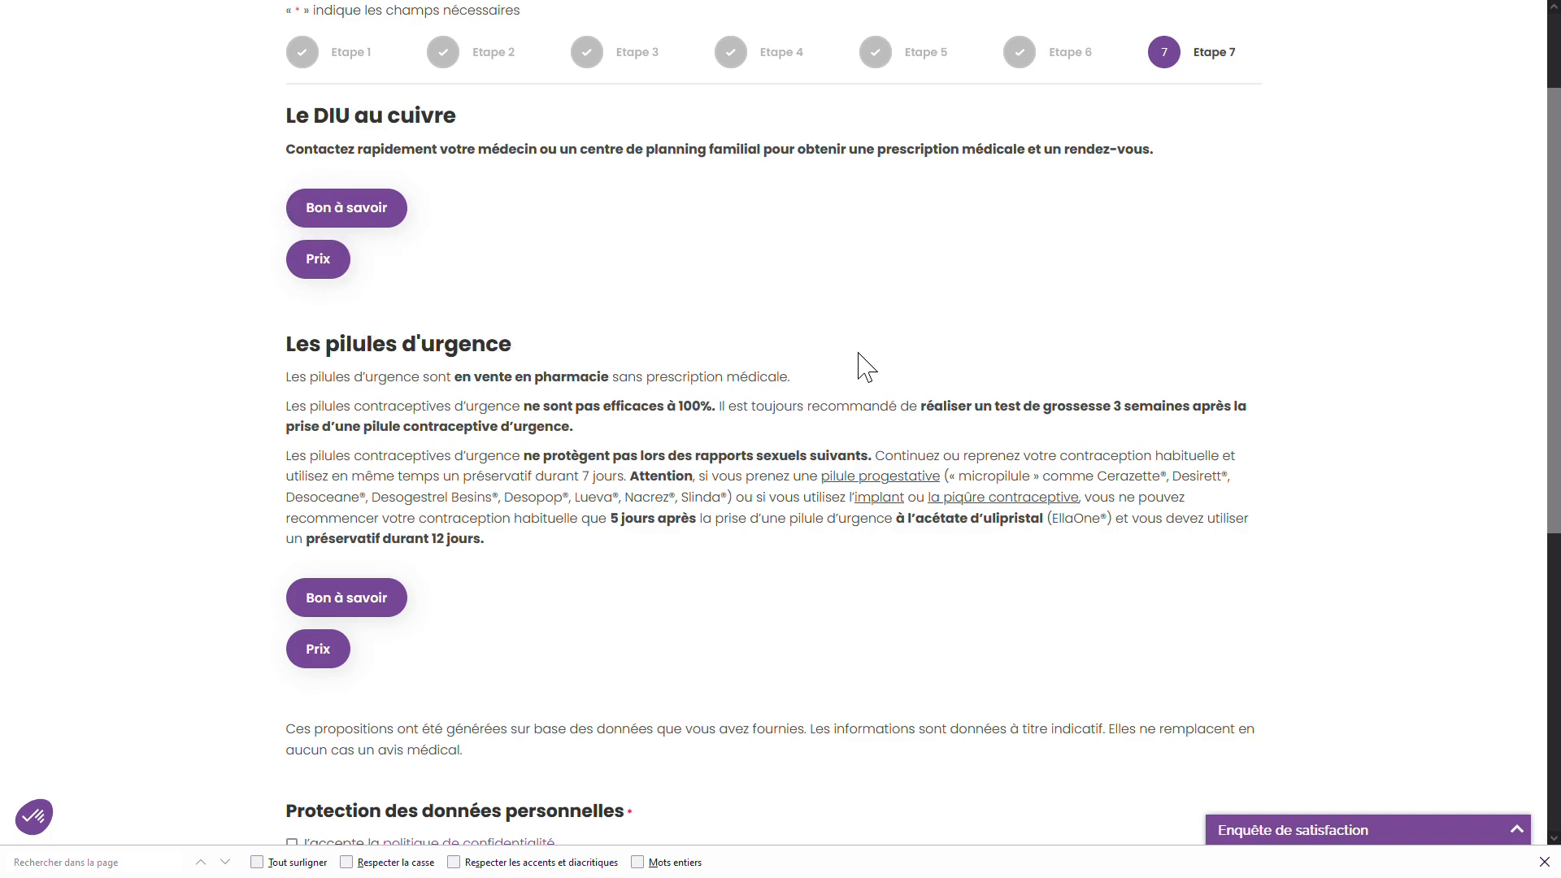
left_click(406, 216)
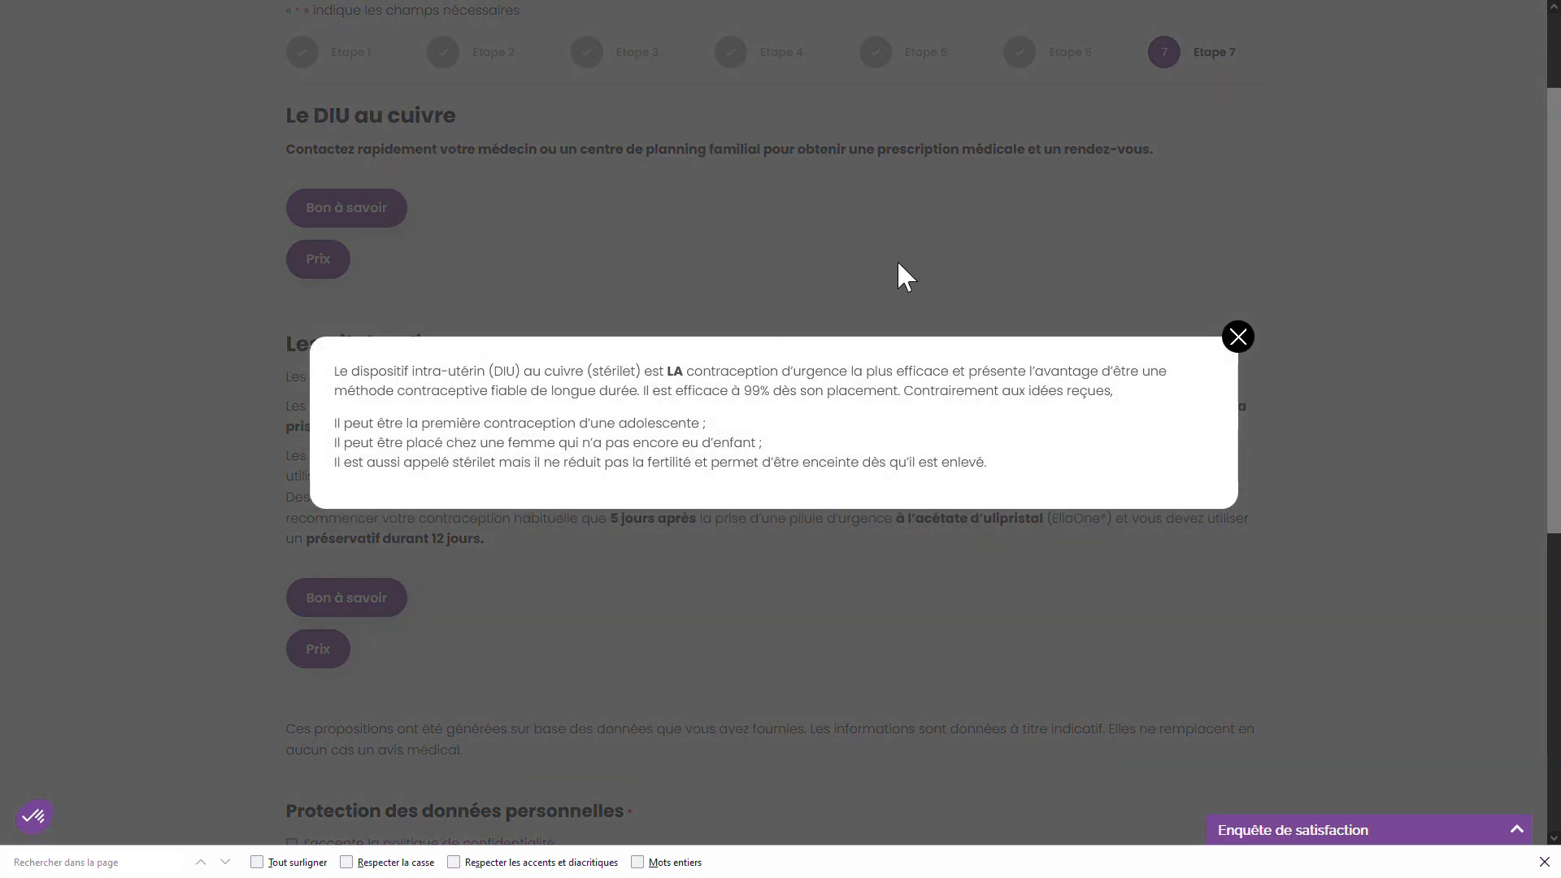
left_click(1250, 347)
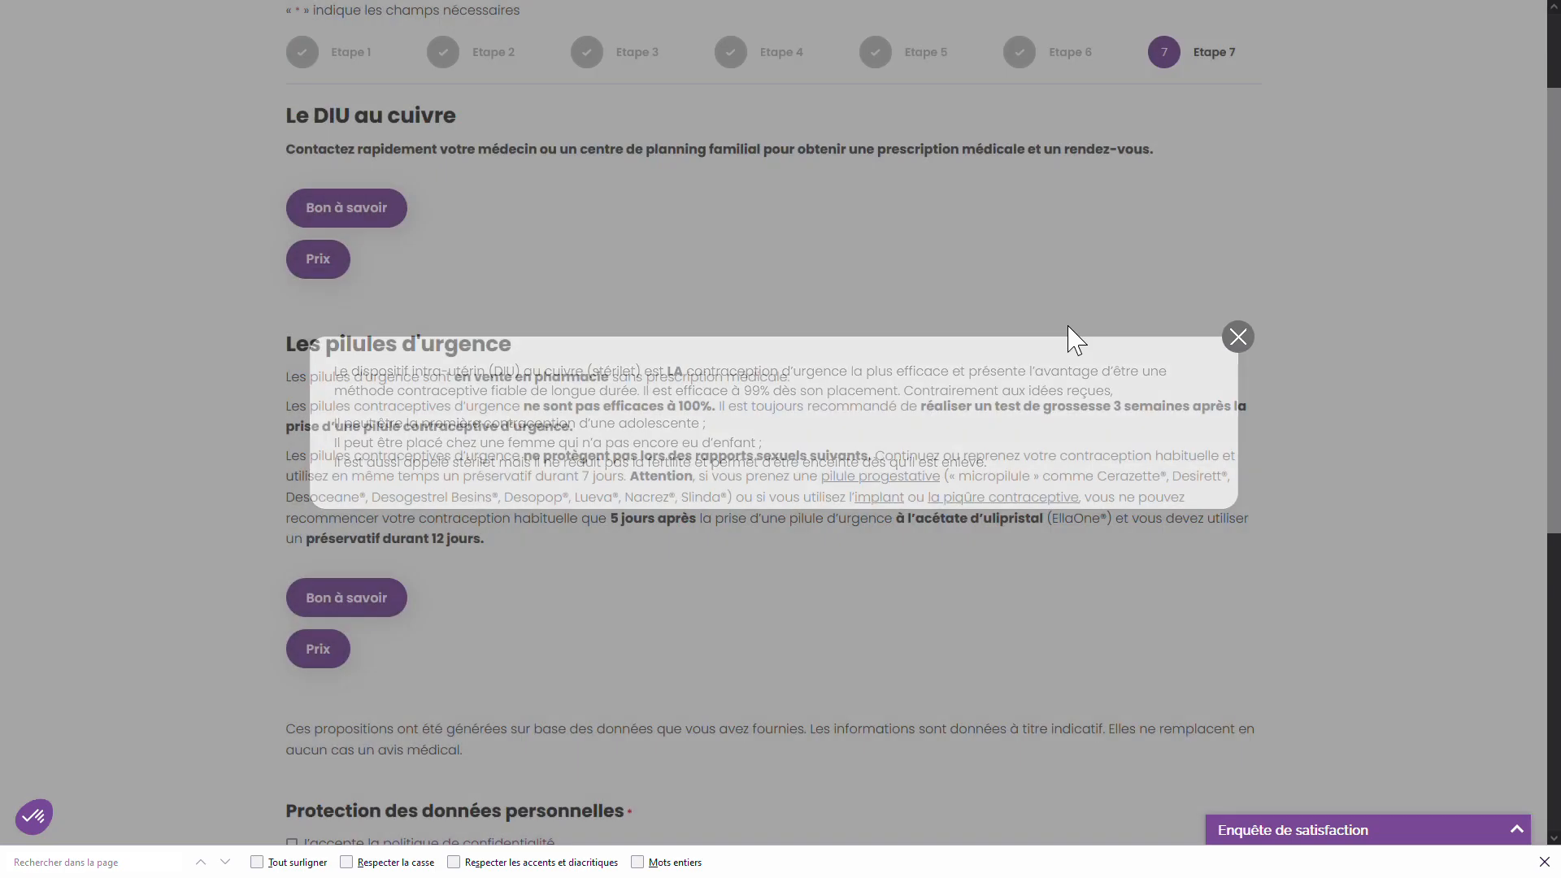
left_click(333, 267)
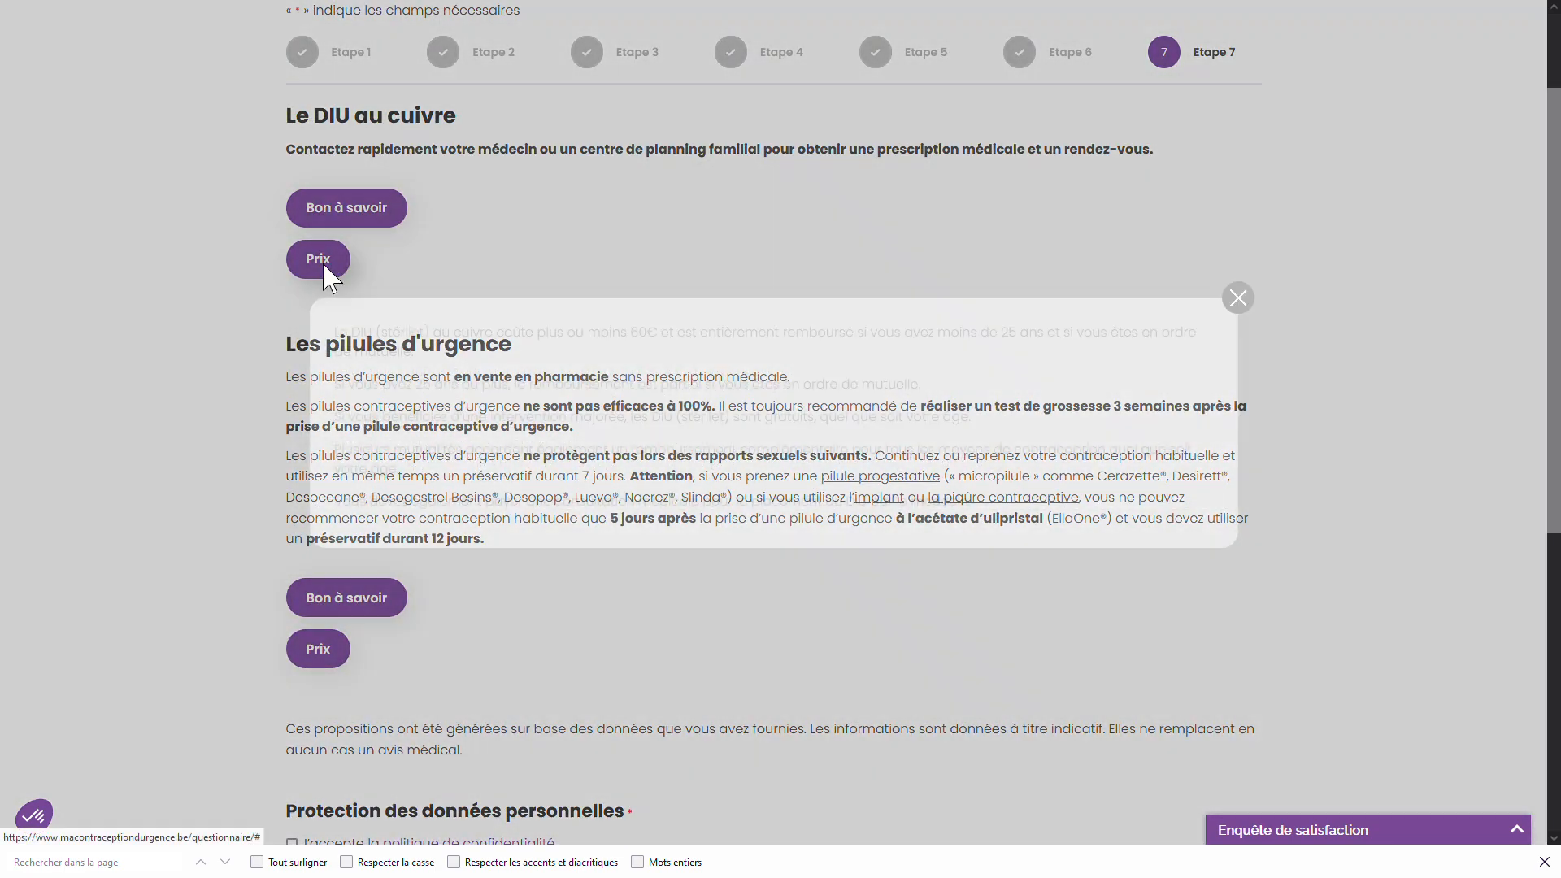
Close the price information for "Le DIU au cuivre" and review the proposed options down to "Protection des données personnelles"
left_click(1253, 299)
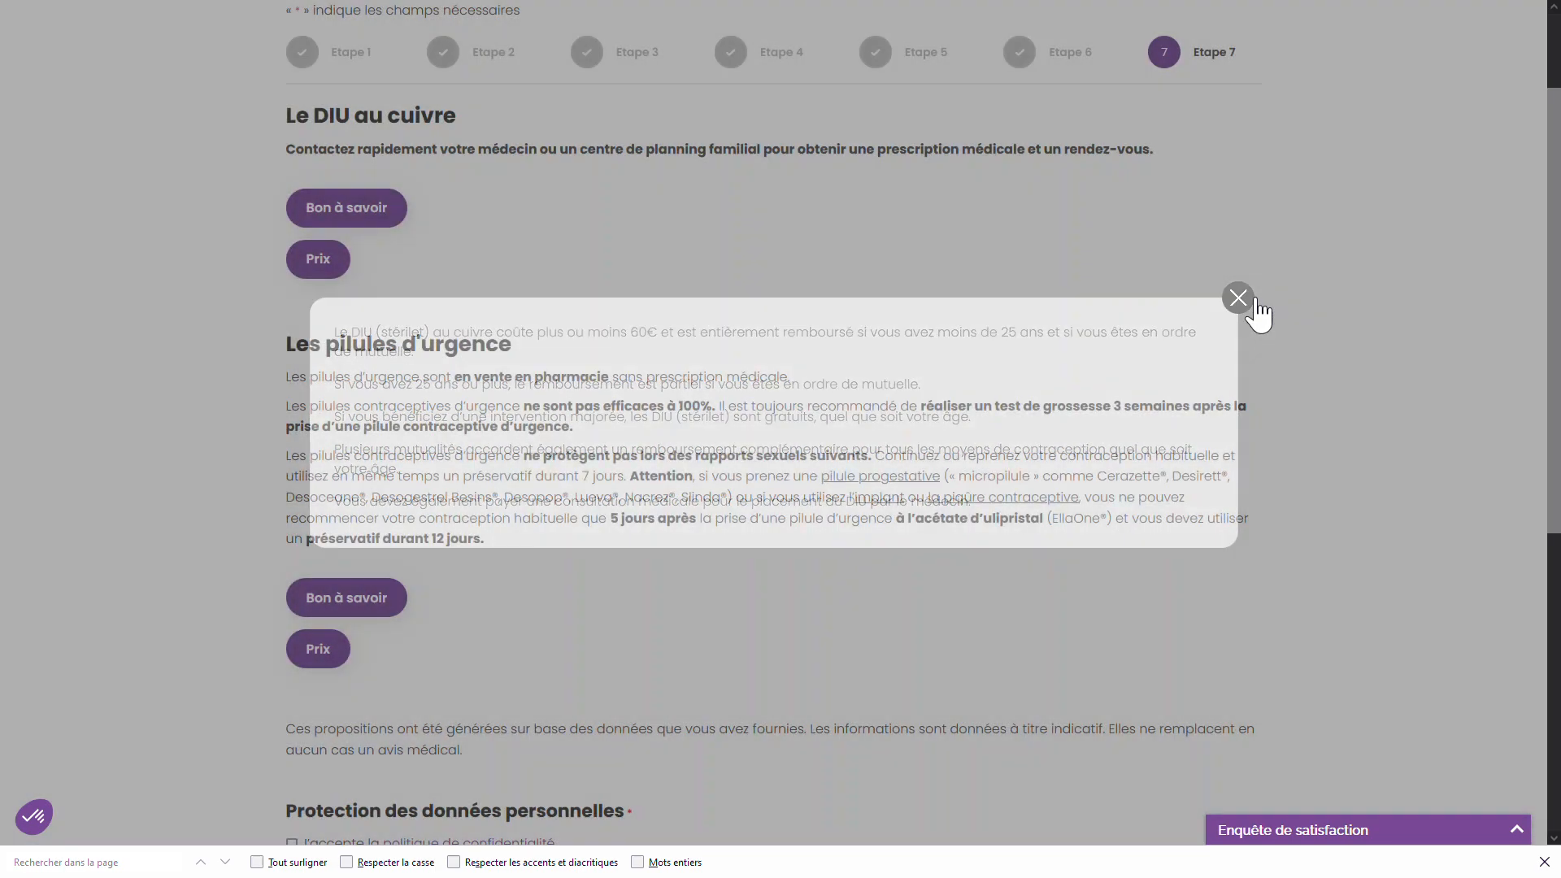
scroll(1353, 596, "up", 2)
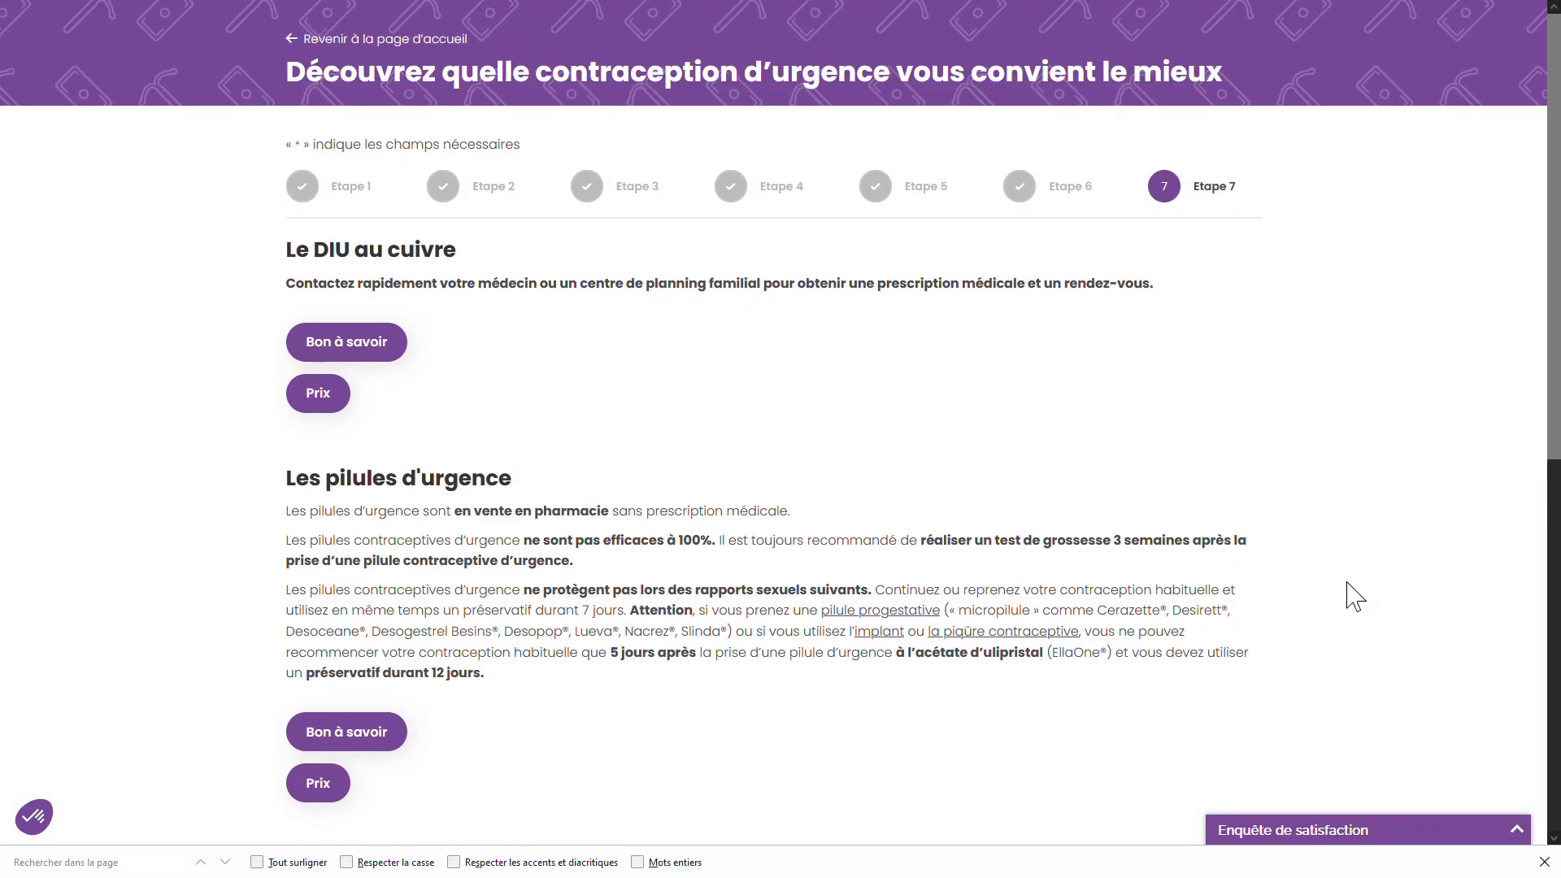
scroll(1355, 600, "down", 4)
scroll(1357, 601, "down", 3)
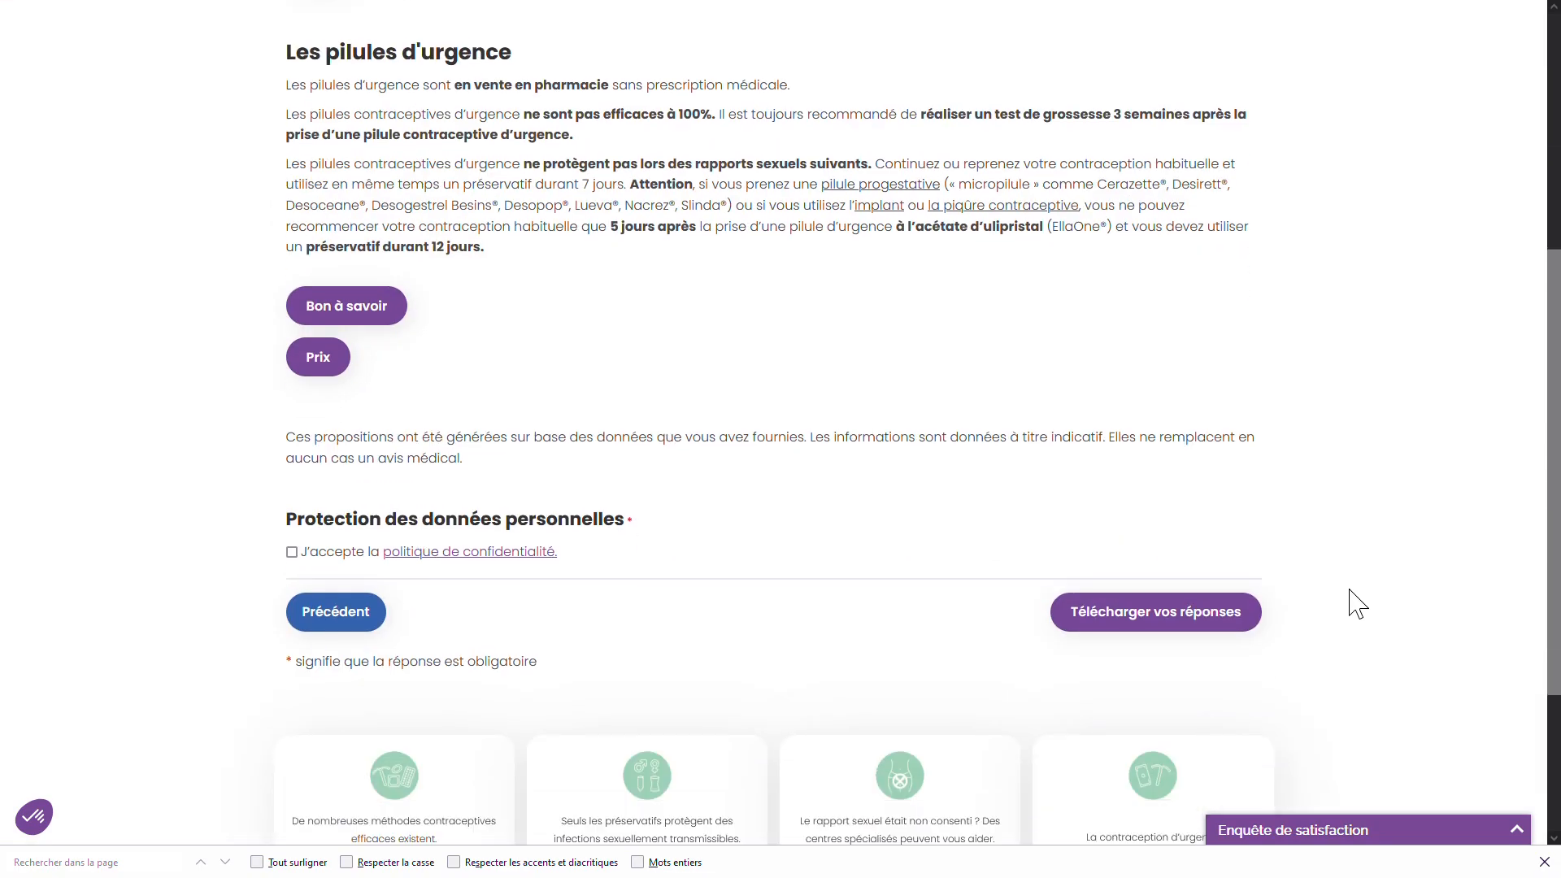
Accept the privacy policy, submit the answers for download, and open the PDF summary
scroll(1358, 603, "up", 2)
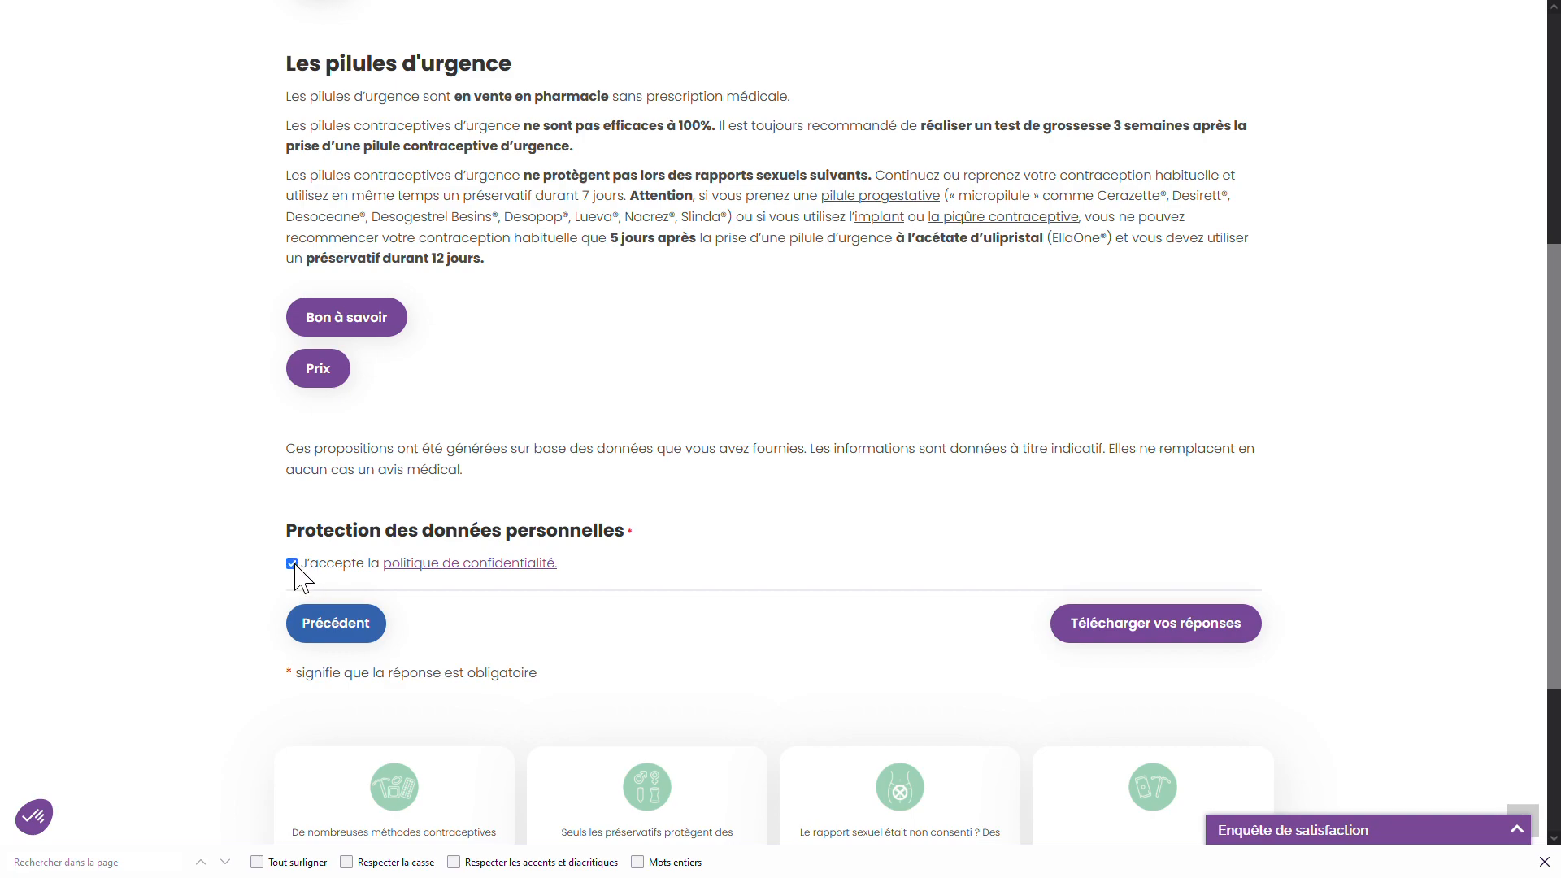
left_click(1163, 650)
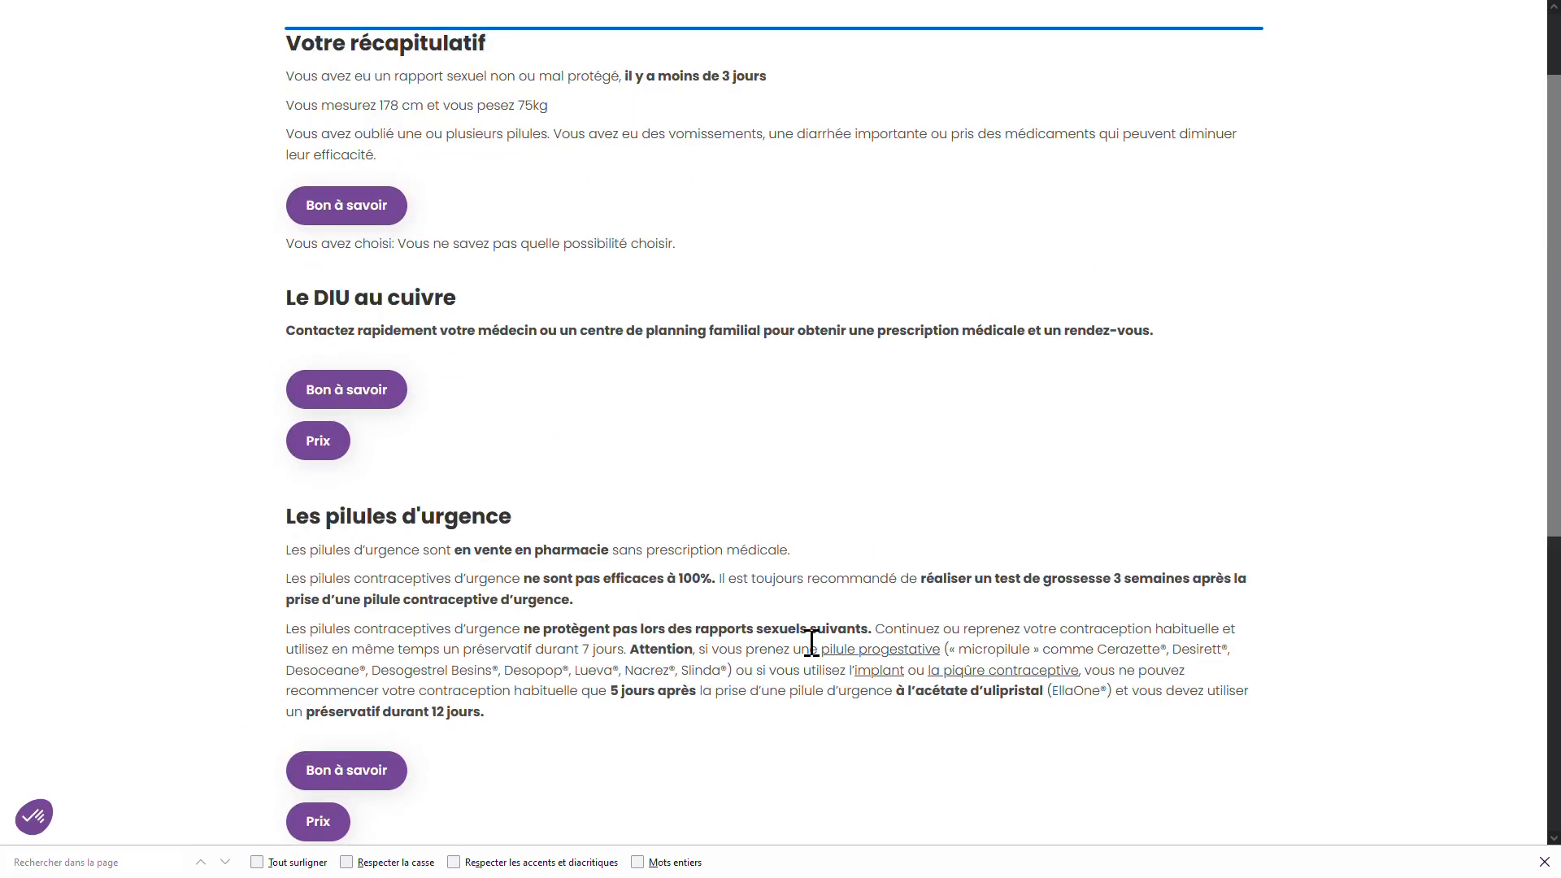
scroll(801, 638, "down", 3)
left_click(423, 676)
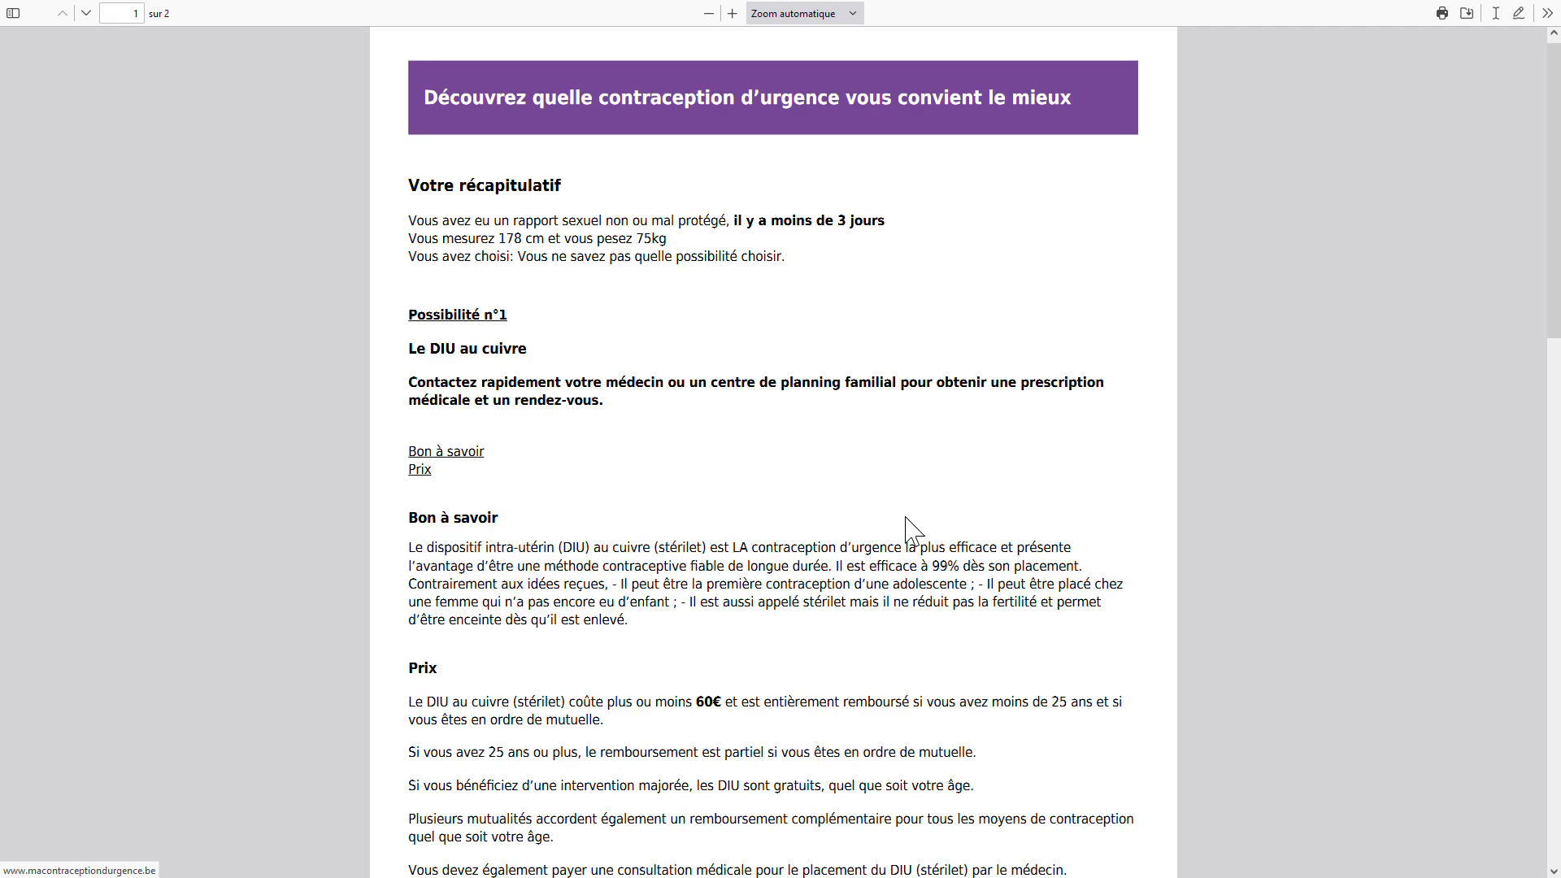
Leave the PDF summary for the questionnaire's "Votre récapitulatif" page and return to the site's home page
mouse_move(1479, 8)
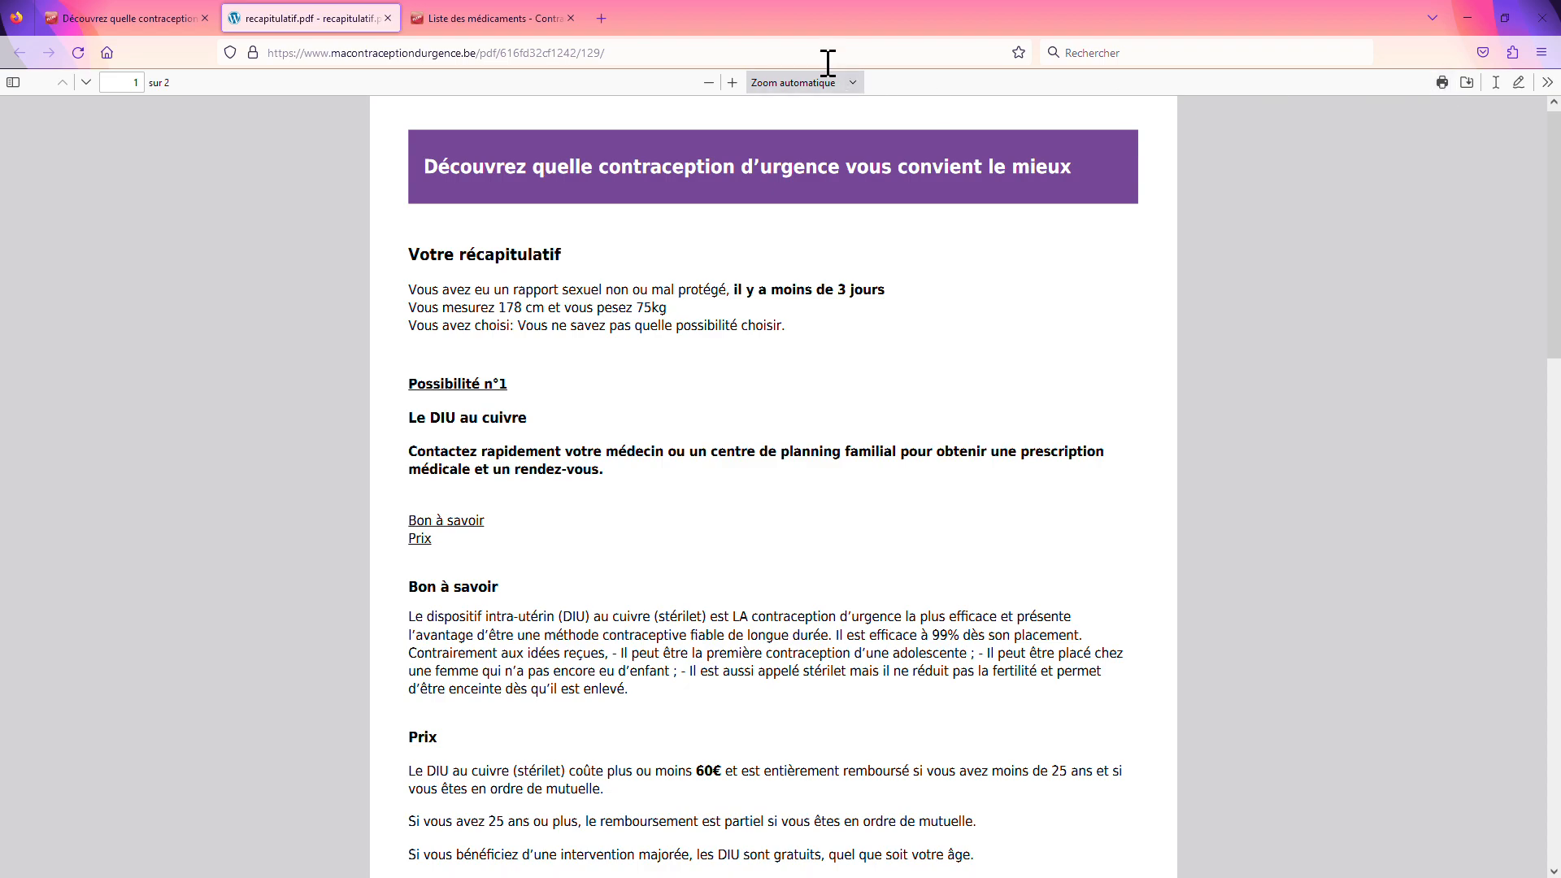
left_click(158, 20)
scroll(484, 355, "up", 4)
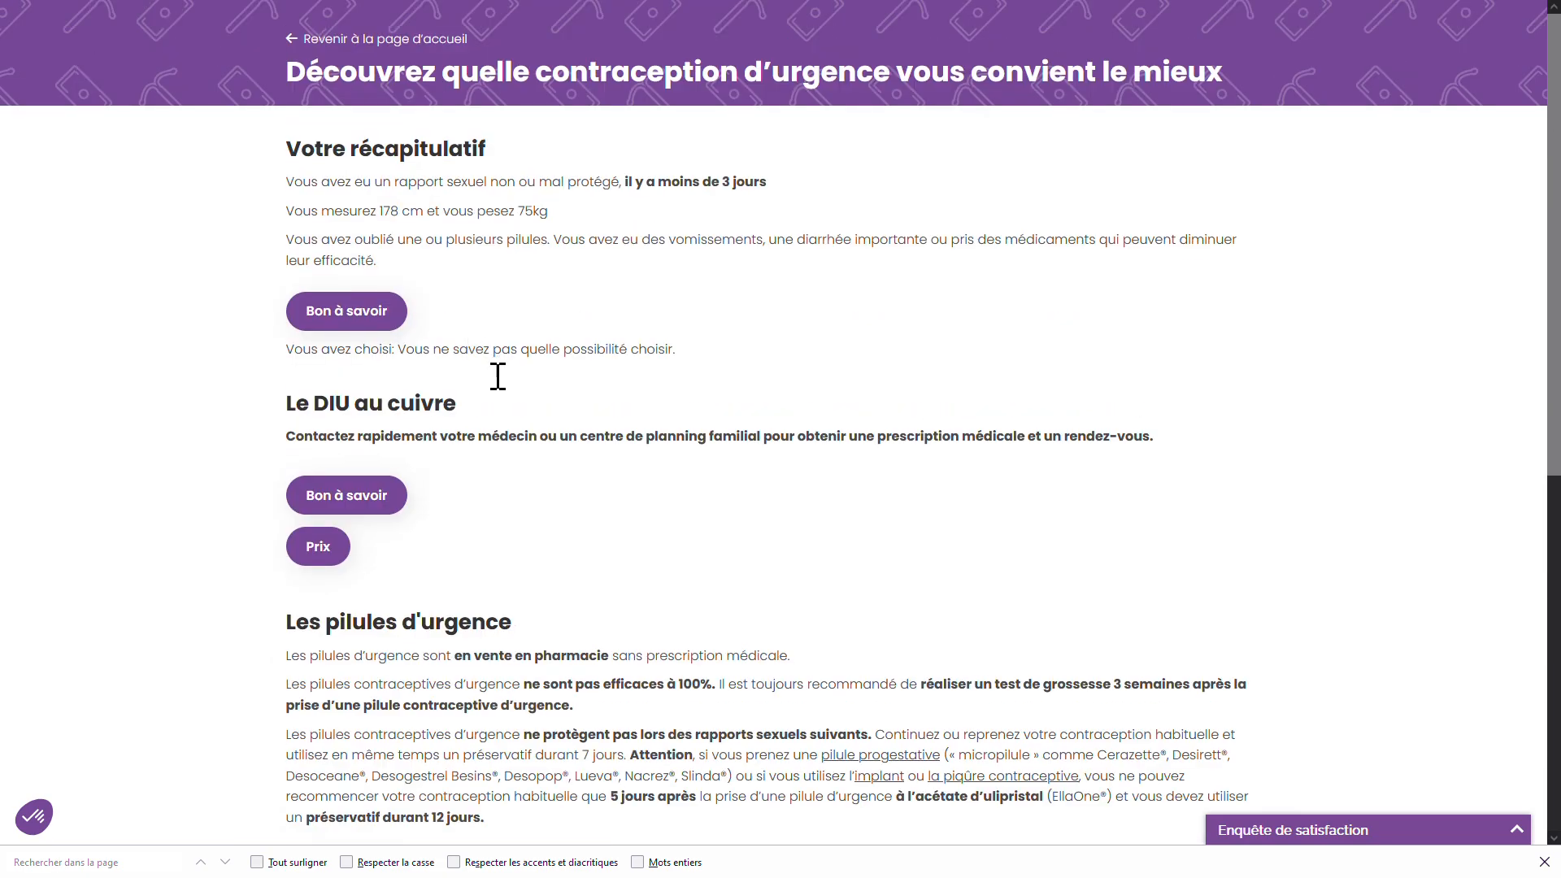
left_click(469, 56)
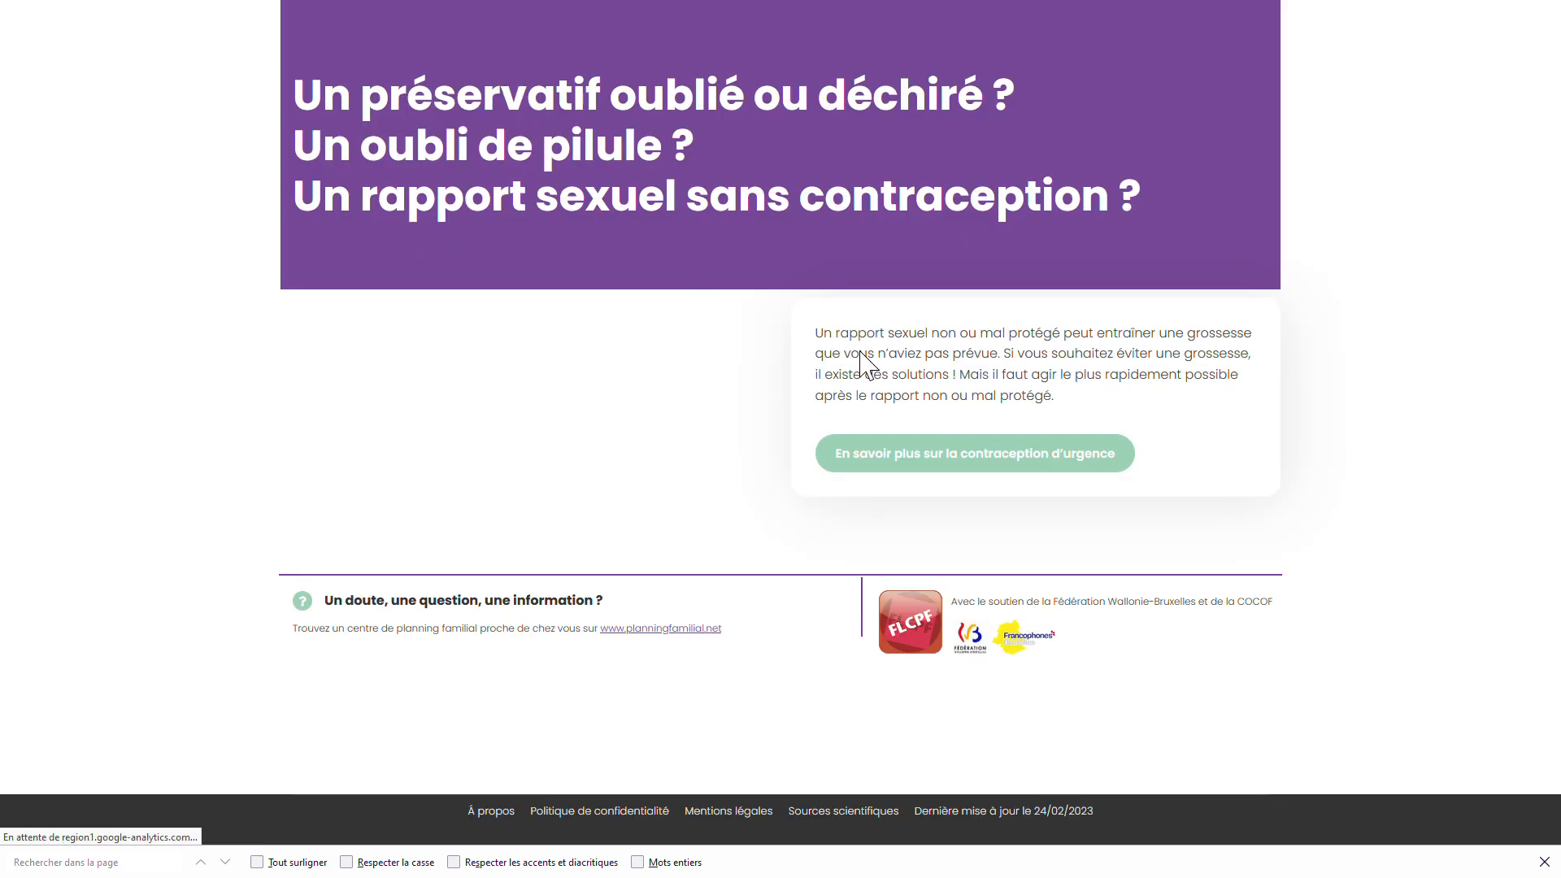